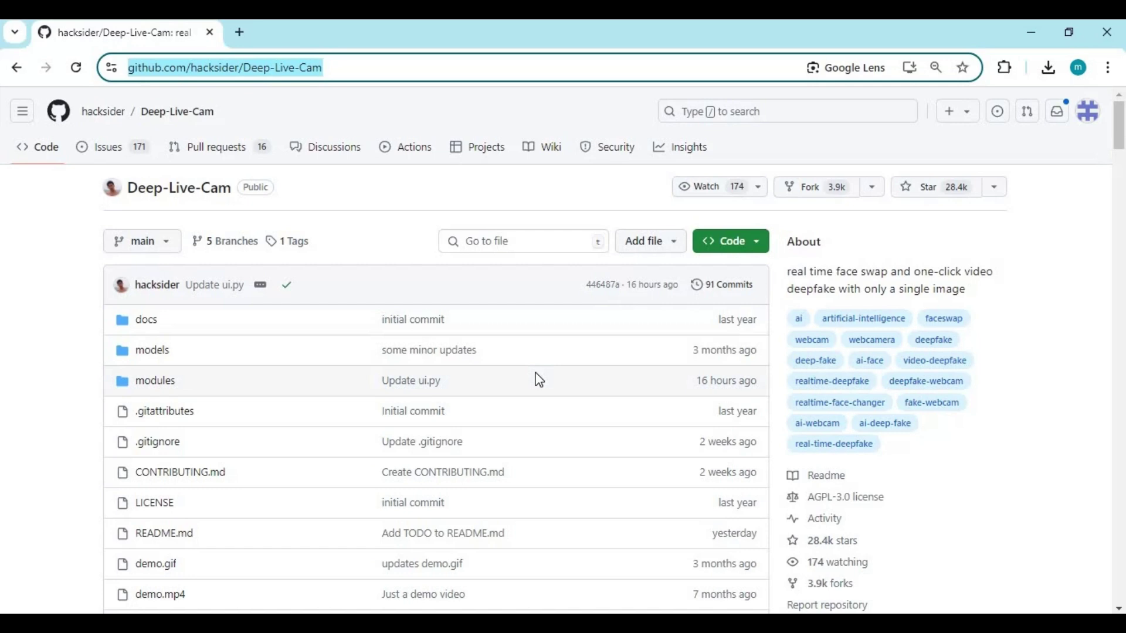
{"action": "scroll", "coordinate": [539, 378], "scroll_direction": "down", "scroll_amount": 5}
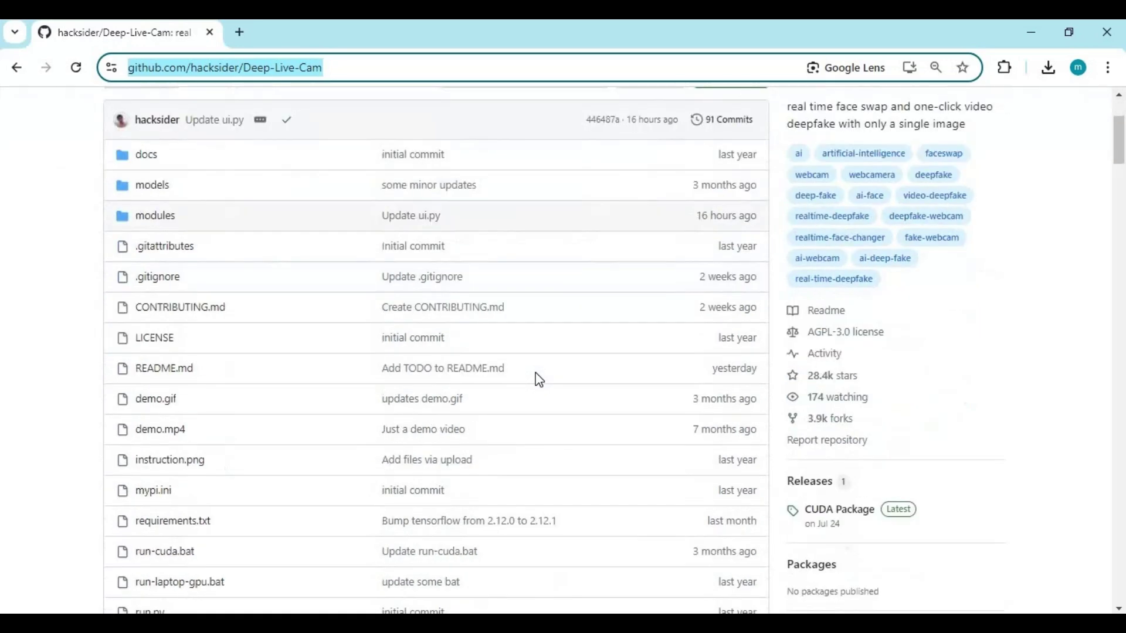
{"action": "scroll", "coordinate": [538, 380], "scroll_direction": "down", "scroll_amount": 5}
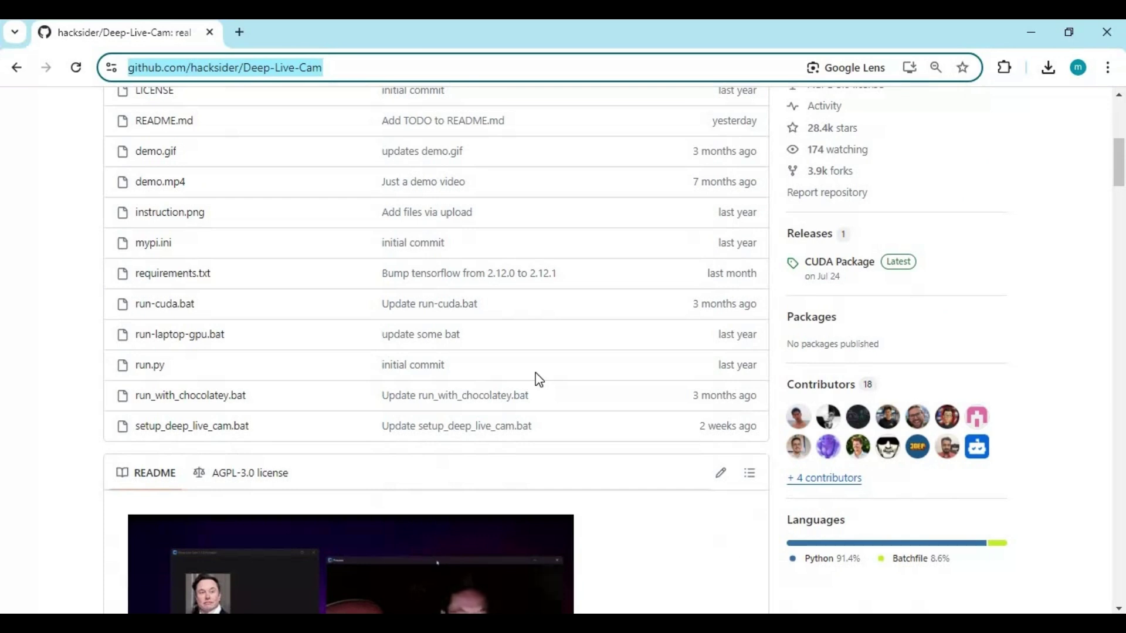
View the CUDA Package release assets, then return to the repository's Code download options
{"action": "left_click", "coordinate": [839, 261]}
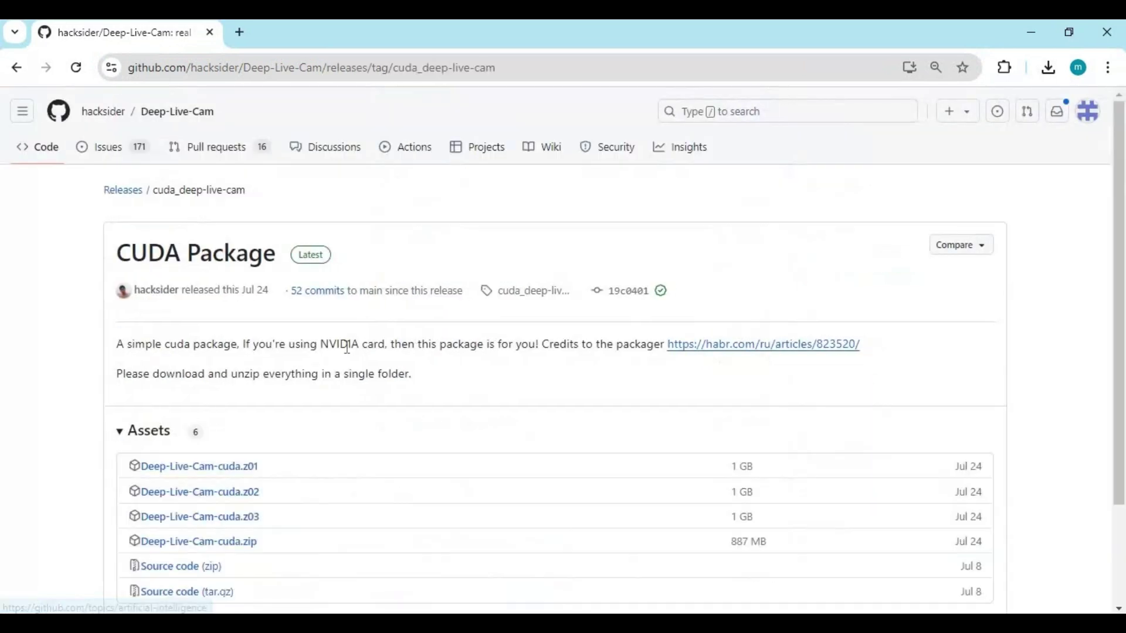
{"action": "scroll", "coordinate": [264, 463], "scroll_direction": "down", "scroll_amount": 2}
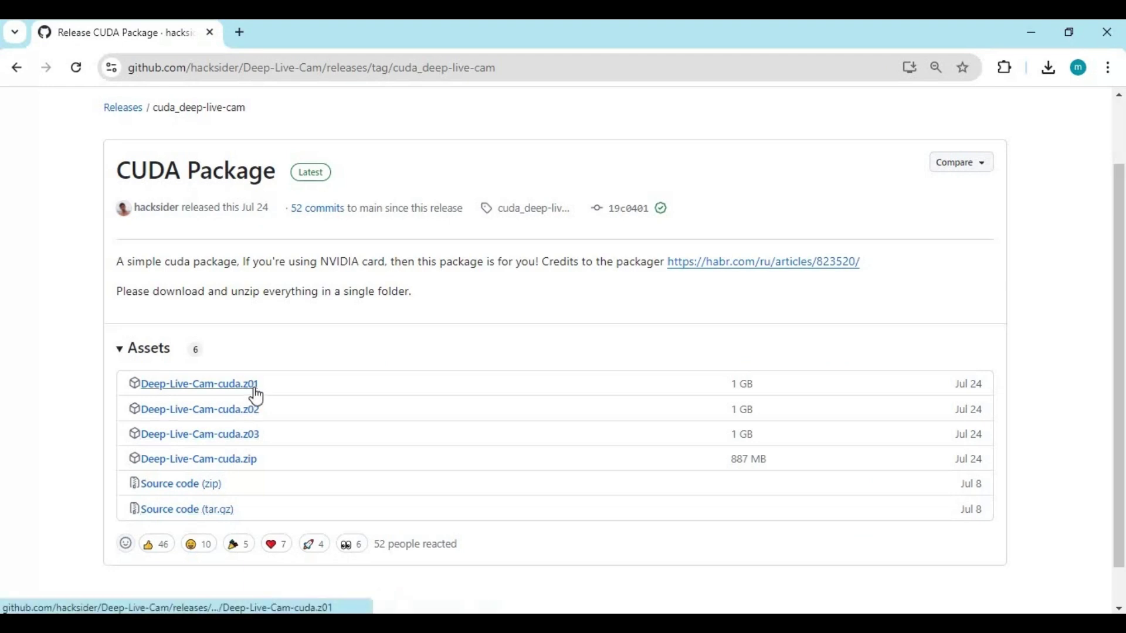
{"action": "scroll", "coordinate": [256, 391], "scroll_direction": "up", "scroll_amount": 3}
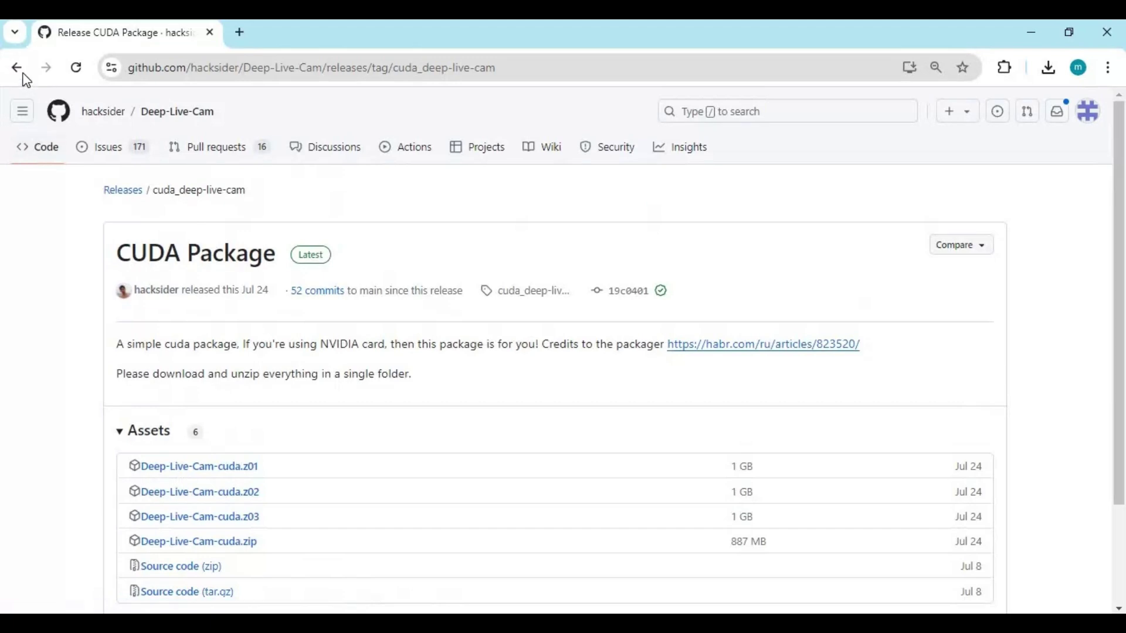
{"action": "left_click", "coordinate": [17, 68]}
{"action": "scroll", "coordinate": [493, 382], "scroll_direction": "up", "scroll_amount": 5}
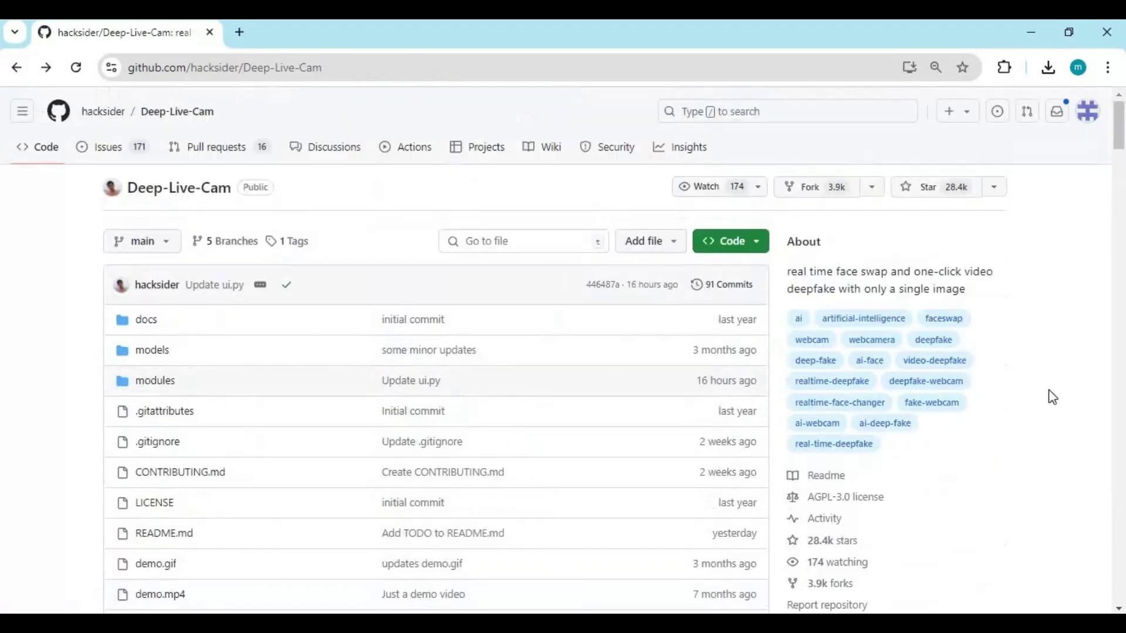
{"action": "left_click", "coordinate": [732, 241]}
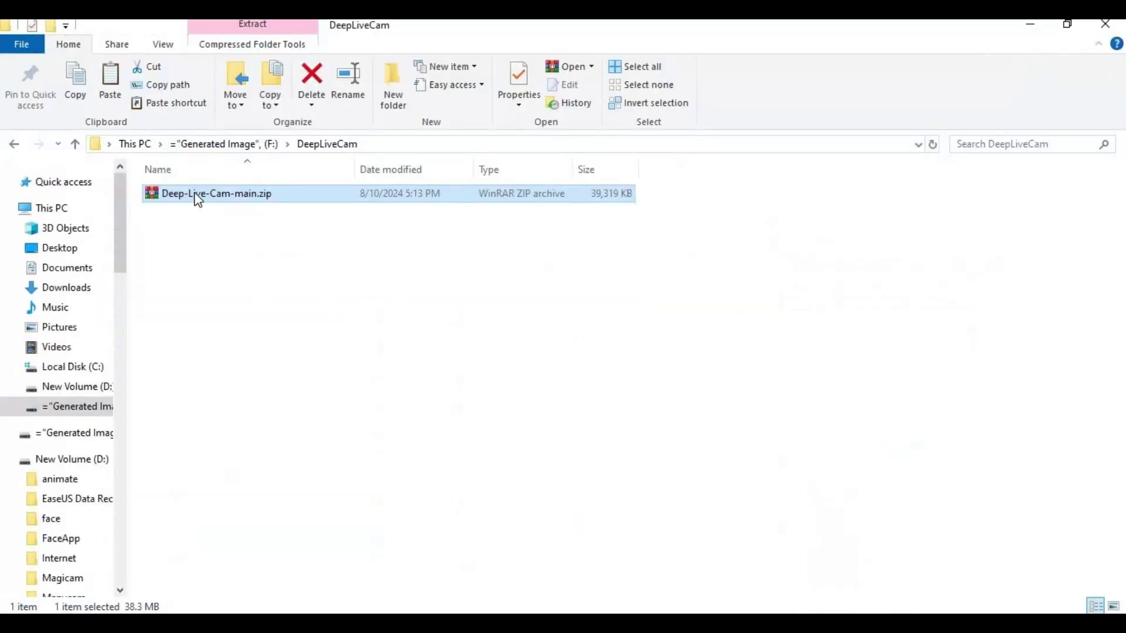
Extract Deep-Live-Cam-main.zip in place and open the extracted Deep-Live-Cam-main folder
{"action": "right_click", "coordinate": [197, 200]}
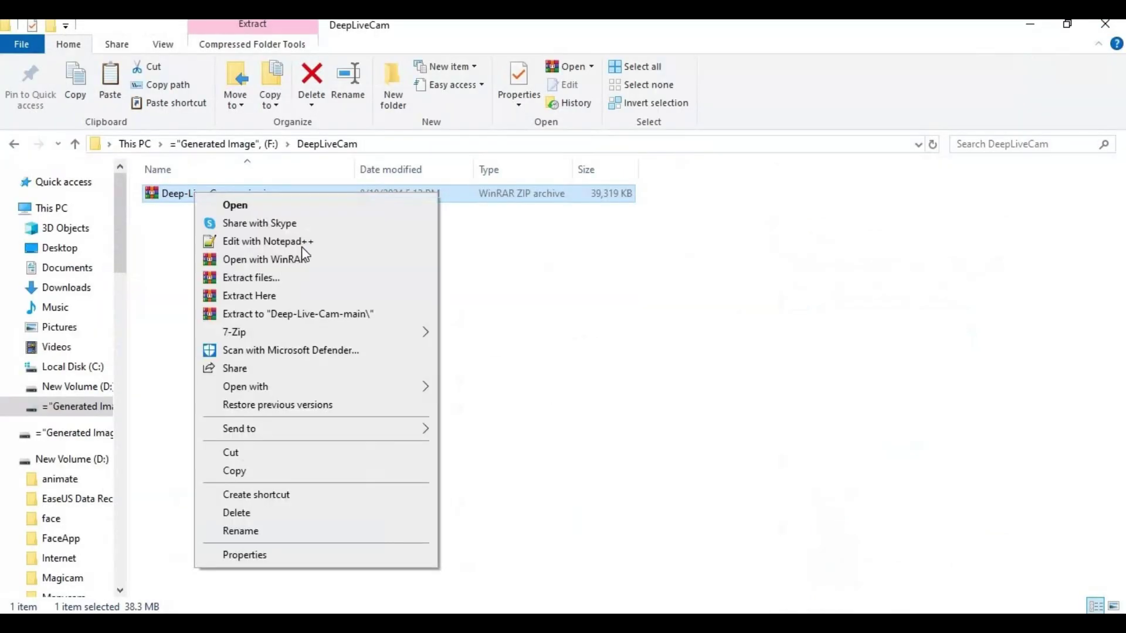
{"action": "left_click", "coordinate": [288, 296]}
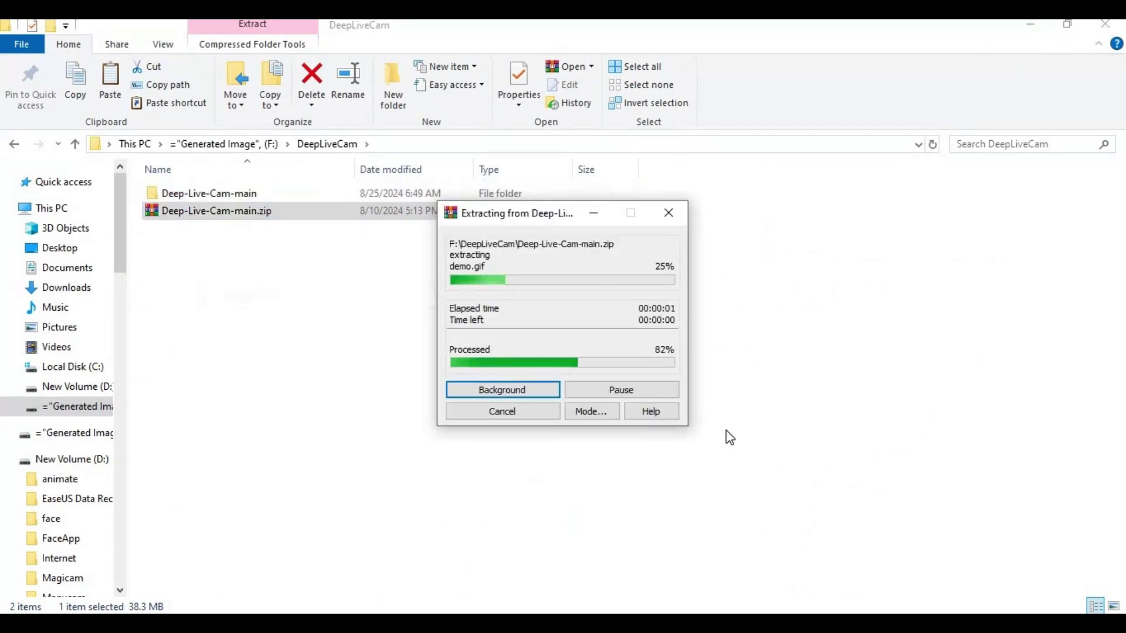
{"action": "left_click", "coordinate": [257, 264]}
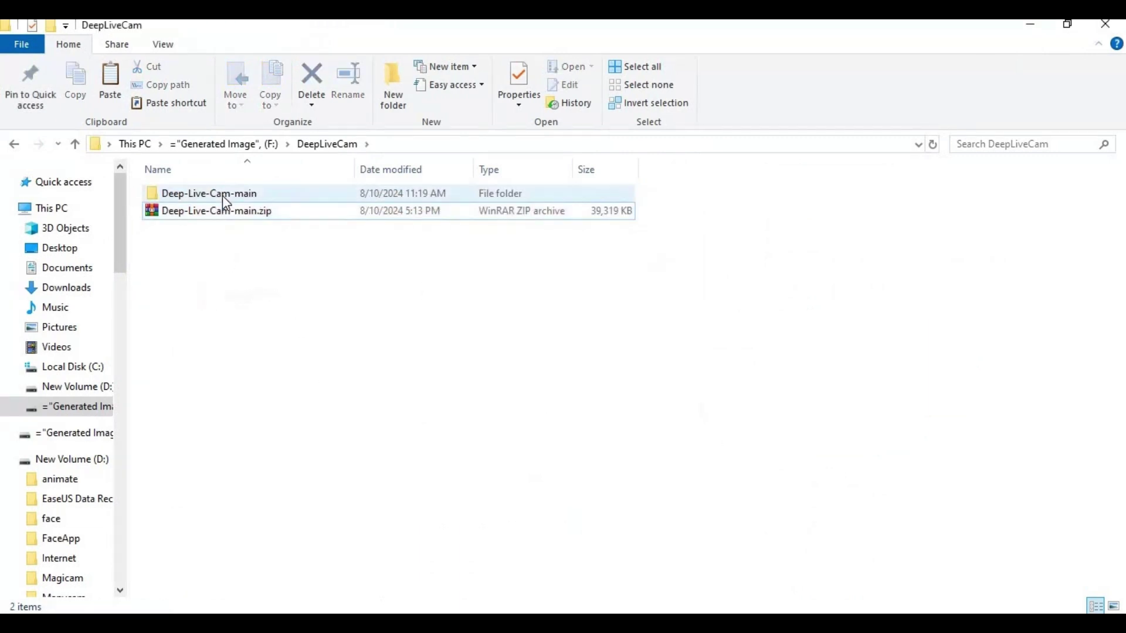
{"action": "double_click", "coordinate": [222, 195]}
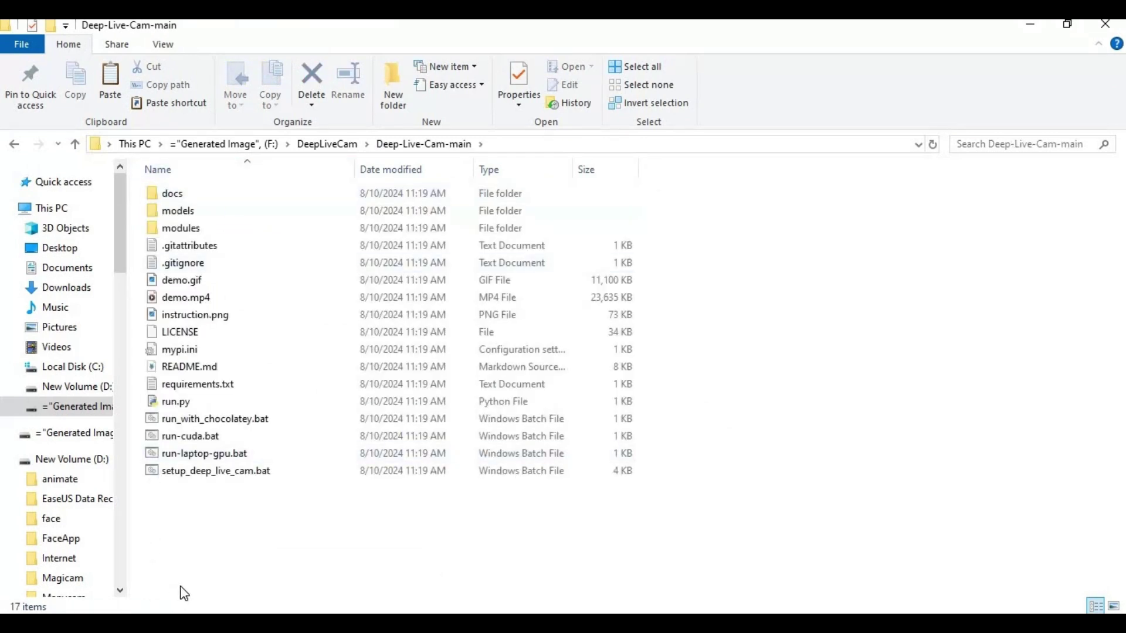
{"action": "left_click", "coordinate": [513, 144]}
{"action": "type", "text": "cmd"}
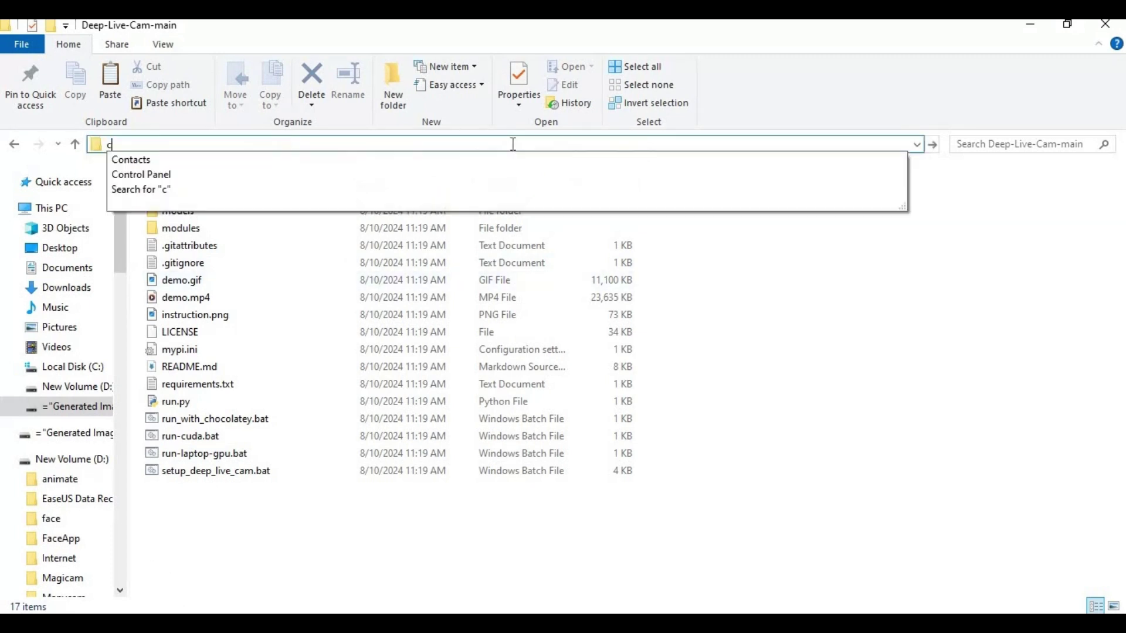
Open cmd in the project folder and run py -3.10 -m venv venv
{"action": "key", "text": "Return"}
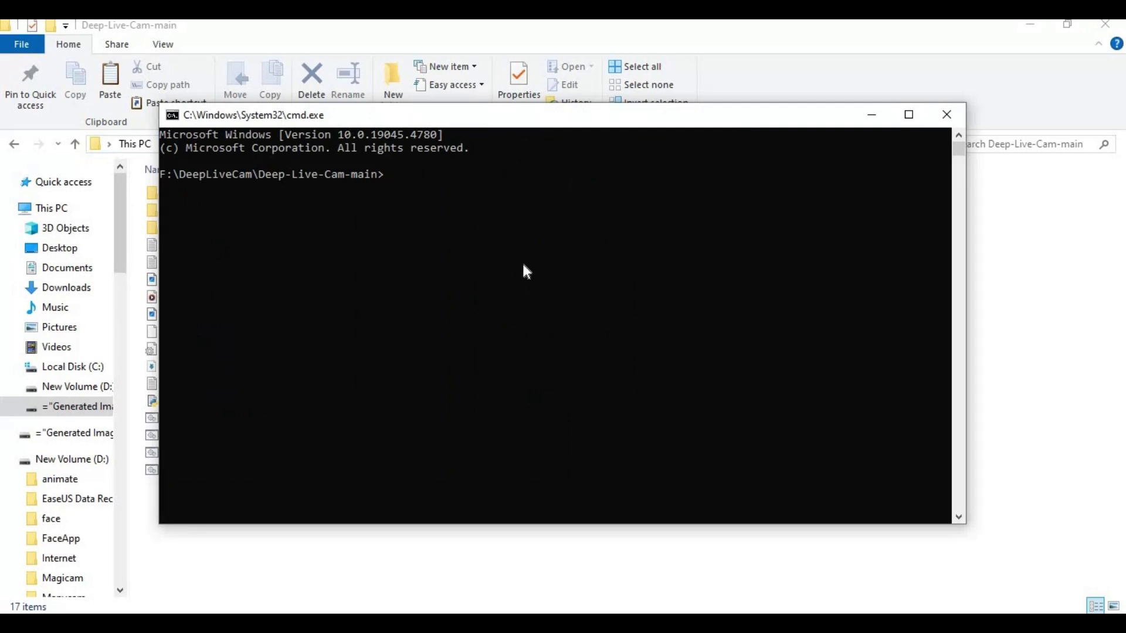
{"action": "type", "text": "p"}
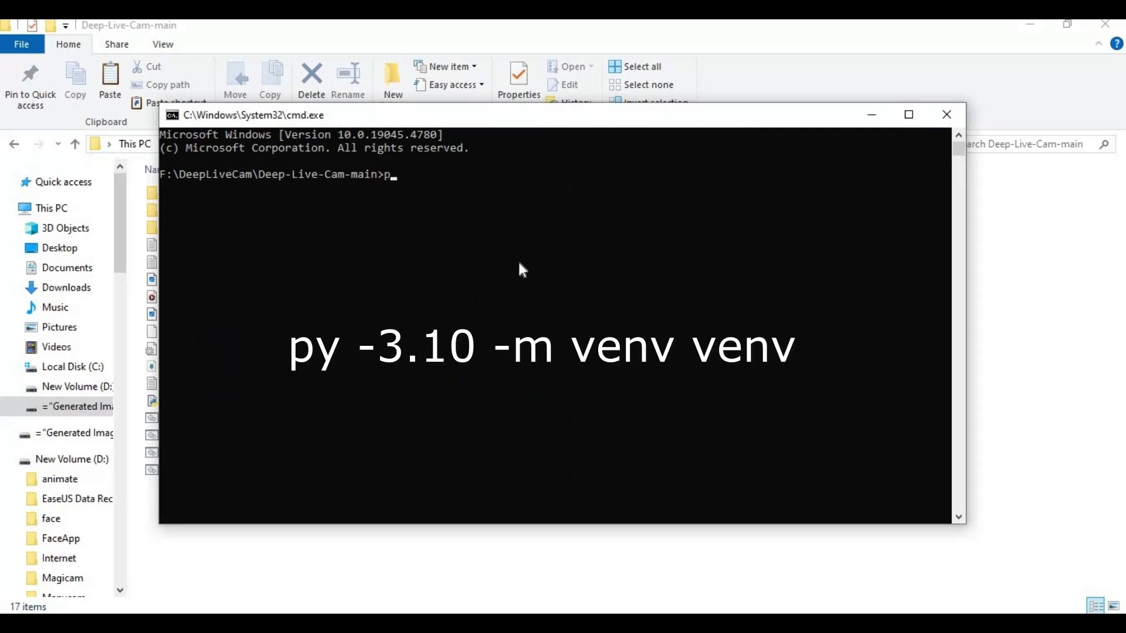
{"action": "type", "text": "y ="}
{"action": "type", "text": "3."}
{"action": "key", "text": "BackSpace"}
{"action": "key", "text": "BackSpace"}
{"action": "key", "text": "BackSpace"}
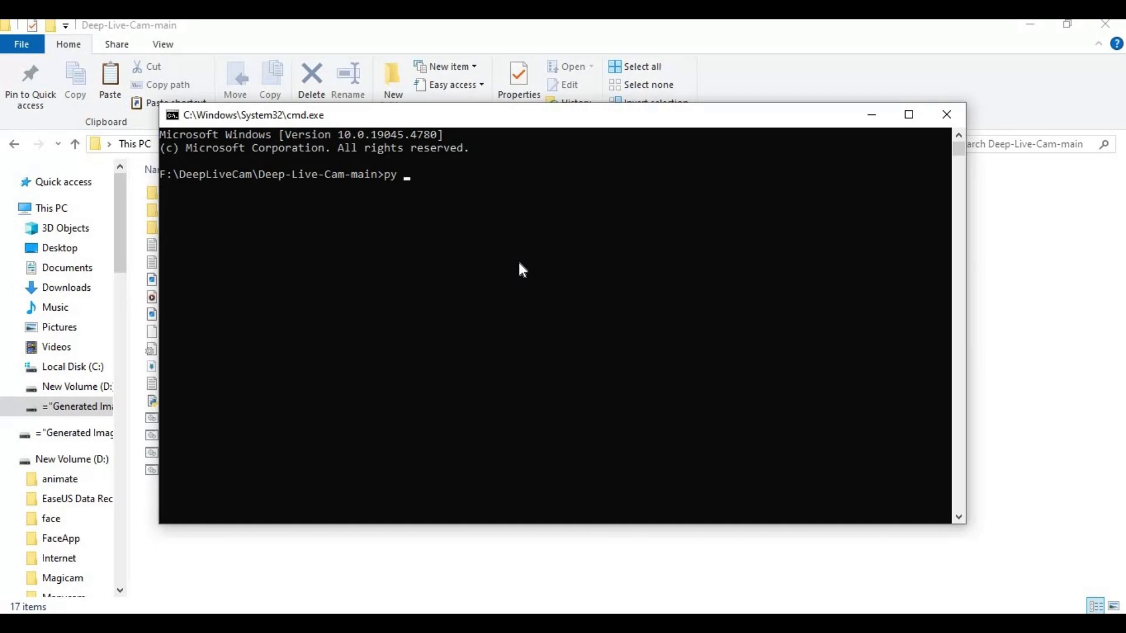
{"action": "type", "text": "-"}
{"action": "key", "text": "BackSpace"}
{"action": "type", "text": "-"}
{"action": "type", "text": "3."}
{"action": "type", "text": "10"}
{"action": "type", "text": " -"}
{"action": "type", "text": "m "}
{"action": "type", "text": "venv ve"}
{"action": "type", "text": "nv"}
{"action": "key", "text": "Return"}
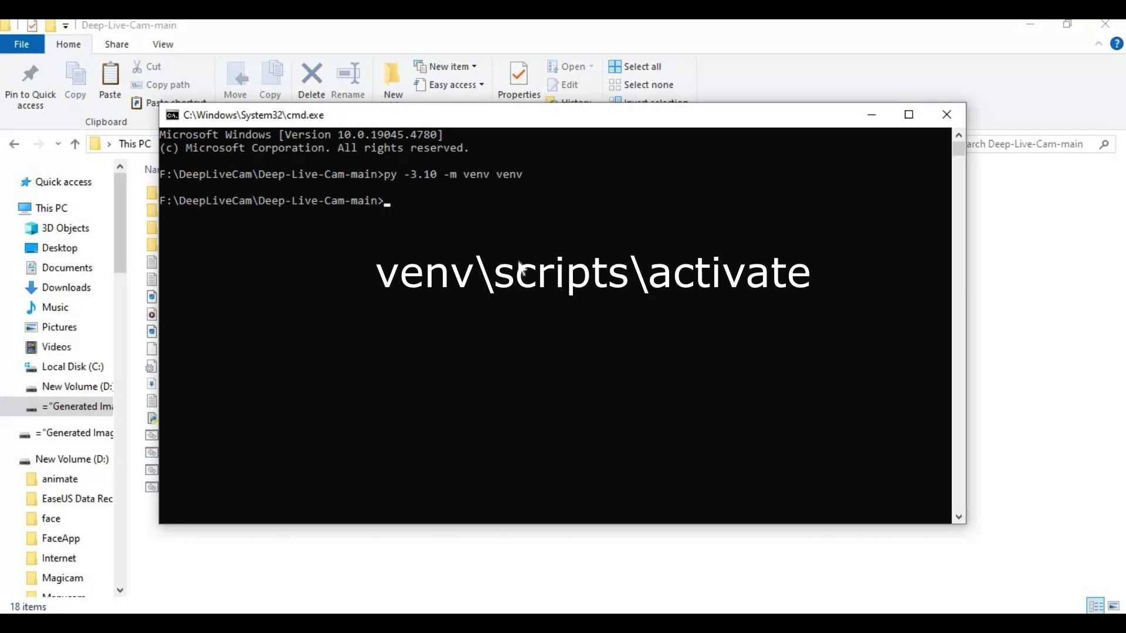
{"action": "type", "text": "venv"}
{"action": "type", "text": "\\scr"}
{"action": "type", "text": "ipts"}
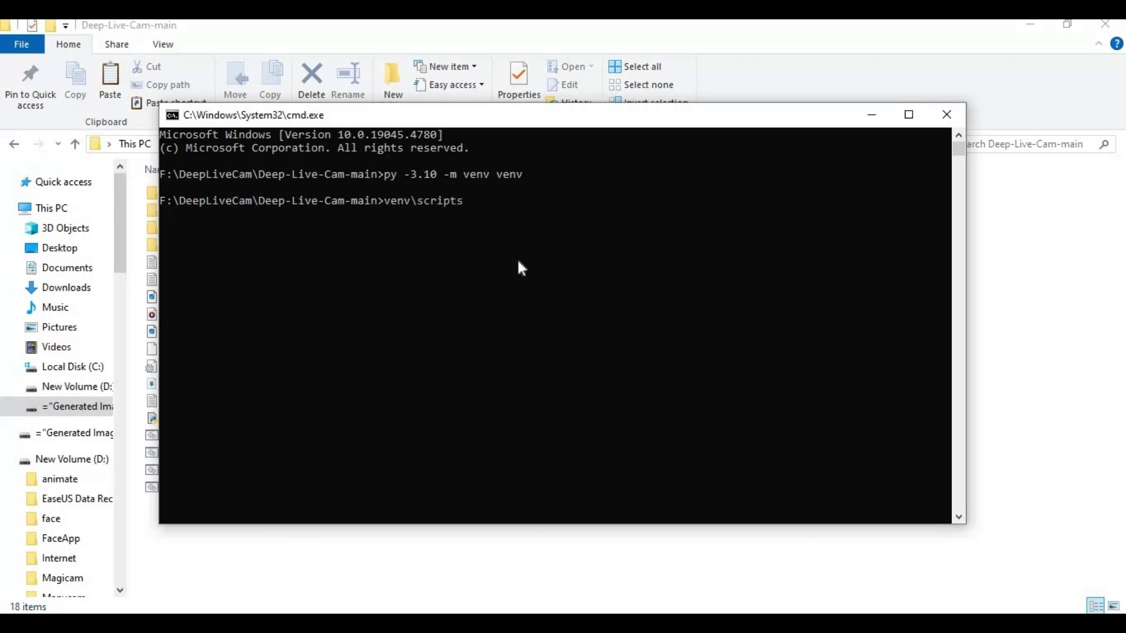
{"action": "type", "text": "\\ac"}
{"action": "type", "text": "tivate"}
Activate the environment with venv\scripts\activate and return to the project folder
{"action": "key", "text": "Return"}
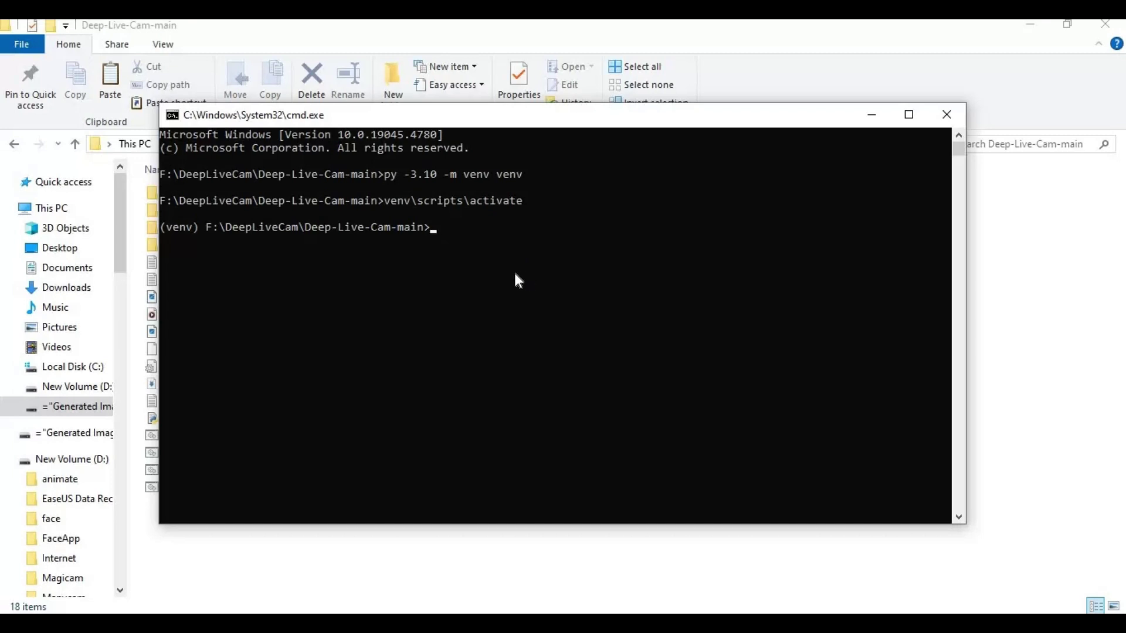
{"action": "left_click", "coordinate": [326, 575]}
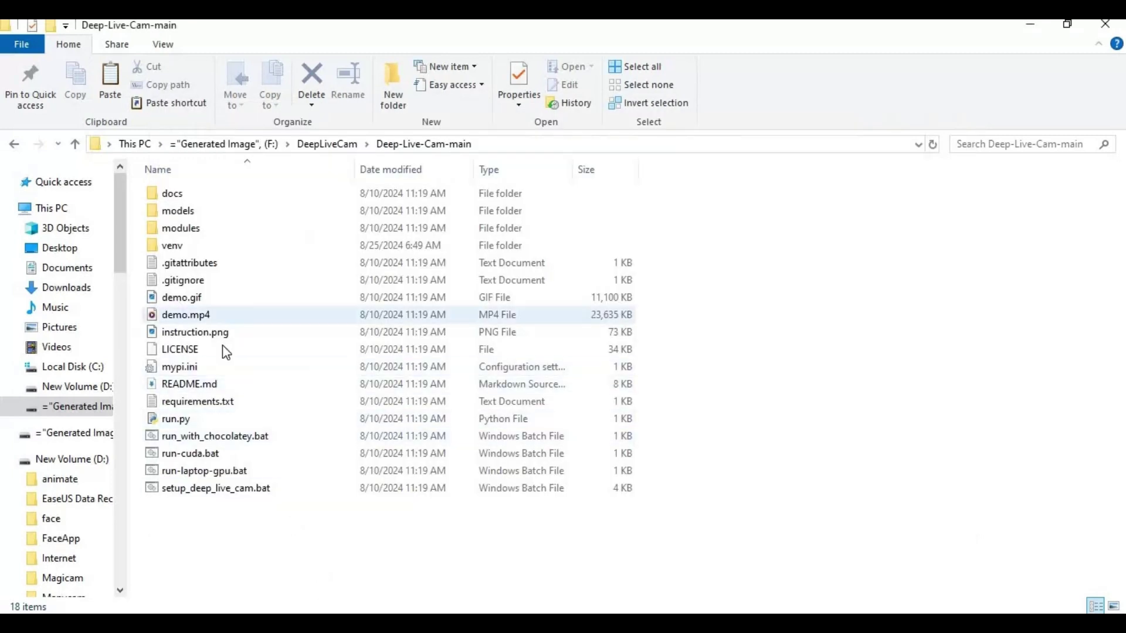
Open requirements.txt maximized and strip the sys_platform conditions from both torch lines
{"action": "double_click", "coordinate": [198, 402]}
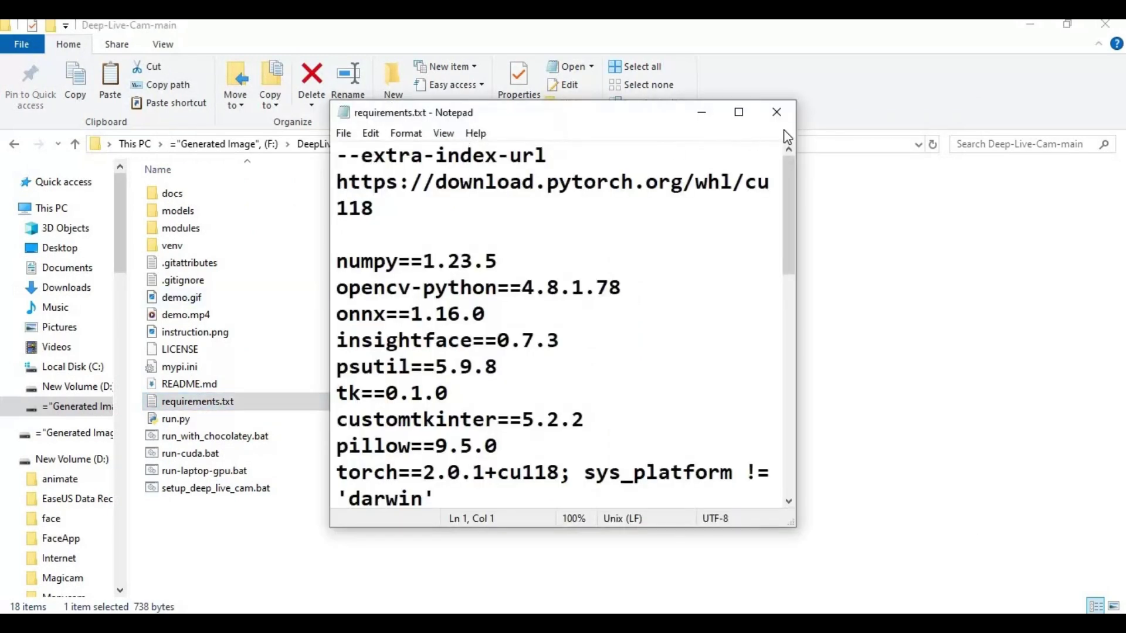
{"action": "left_click", "coordinate": [739, 112]}
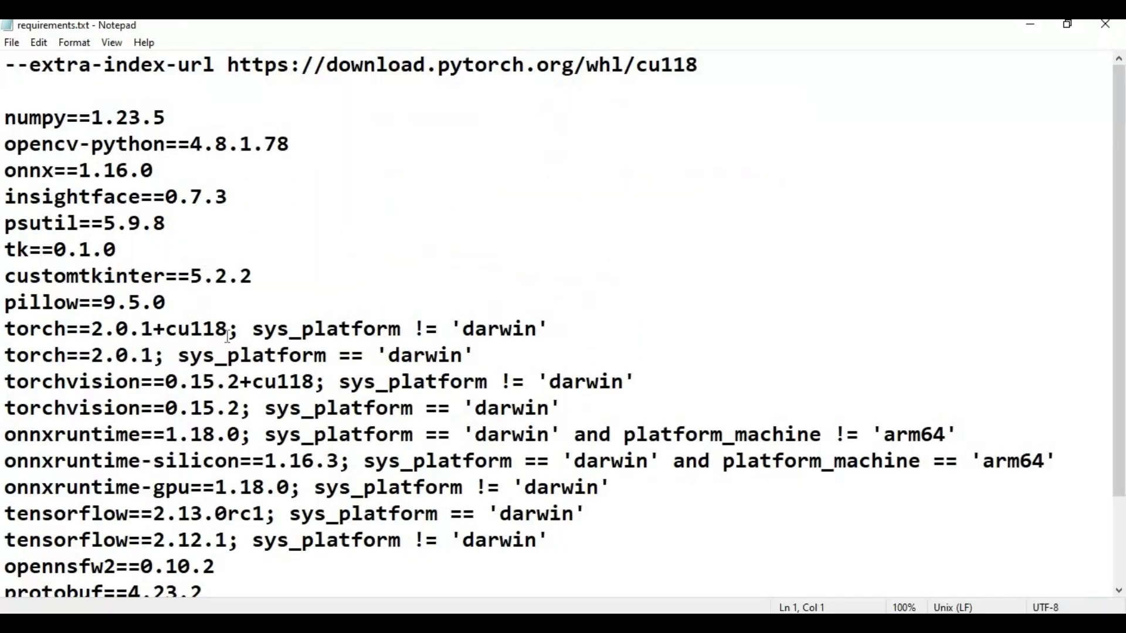
{"action": "left_click_drag", "start_coordinate": [229, 329], "coordinate": [551, 329]}
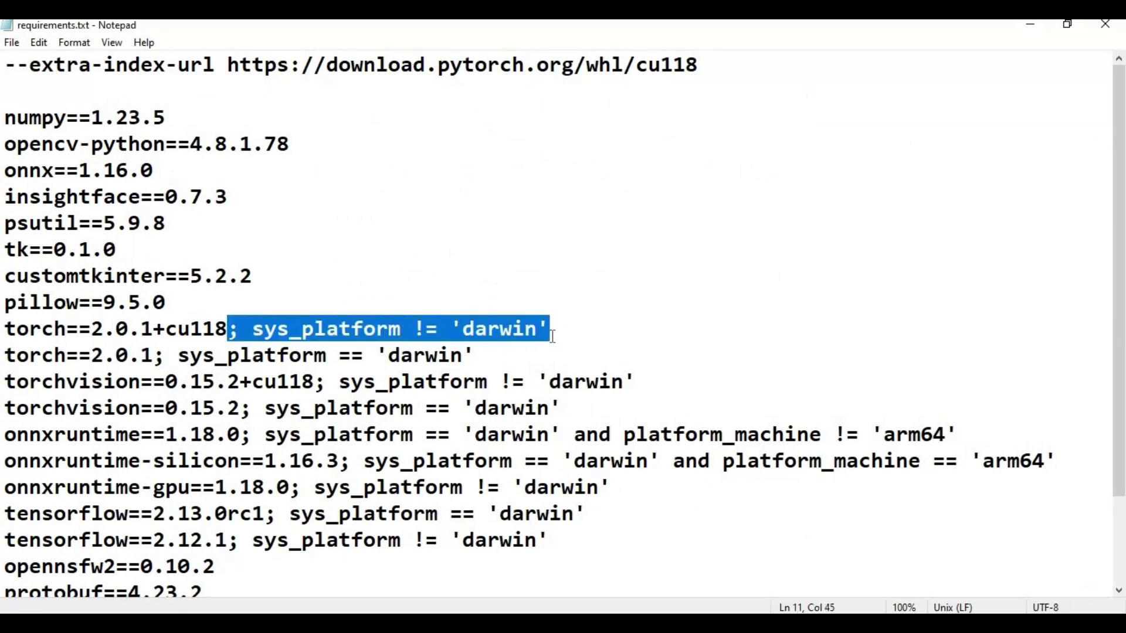
{"action": "key", "text": "Delete"}
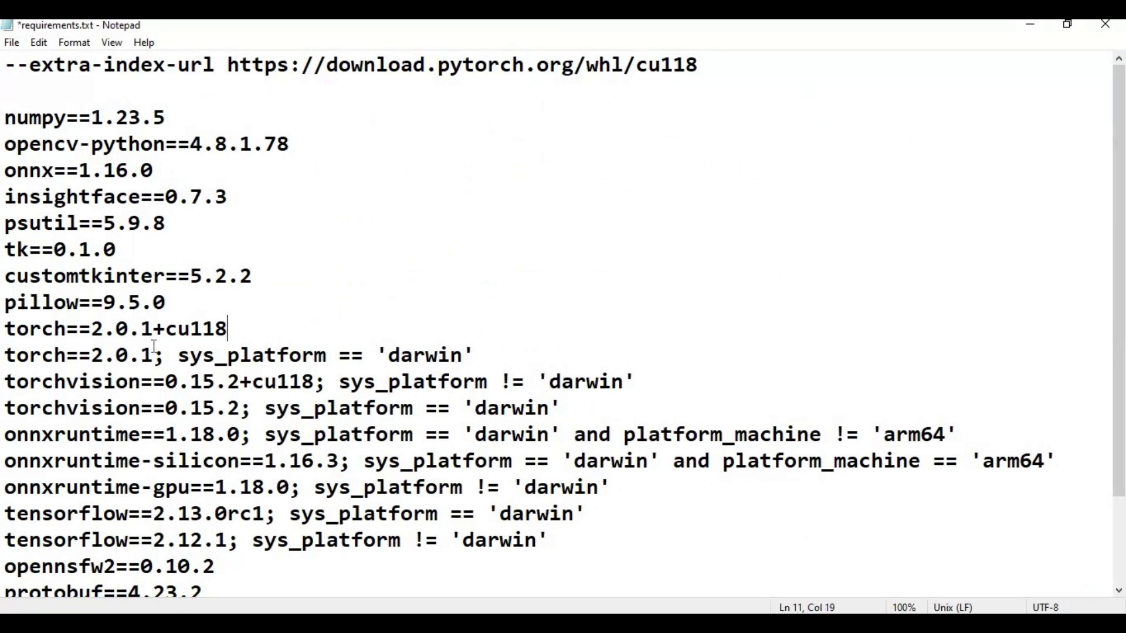
{"action": "left_click_drag", "start_coordinate": [155, 356], "coordinate": [482, 352]}
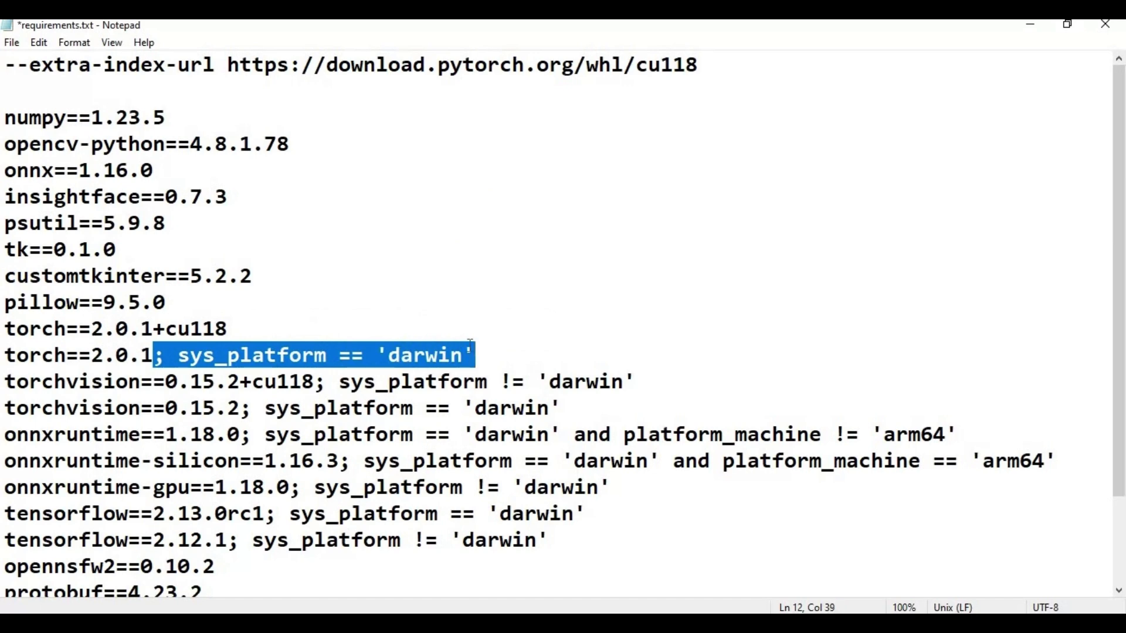
{"action": "key", "text": "Delete"}
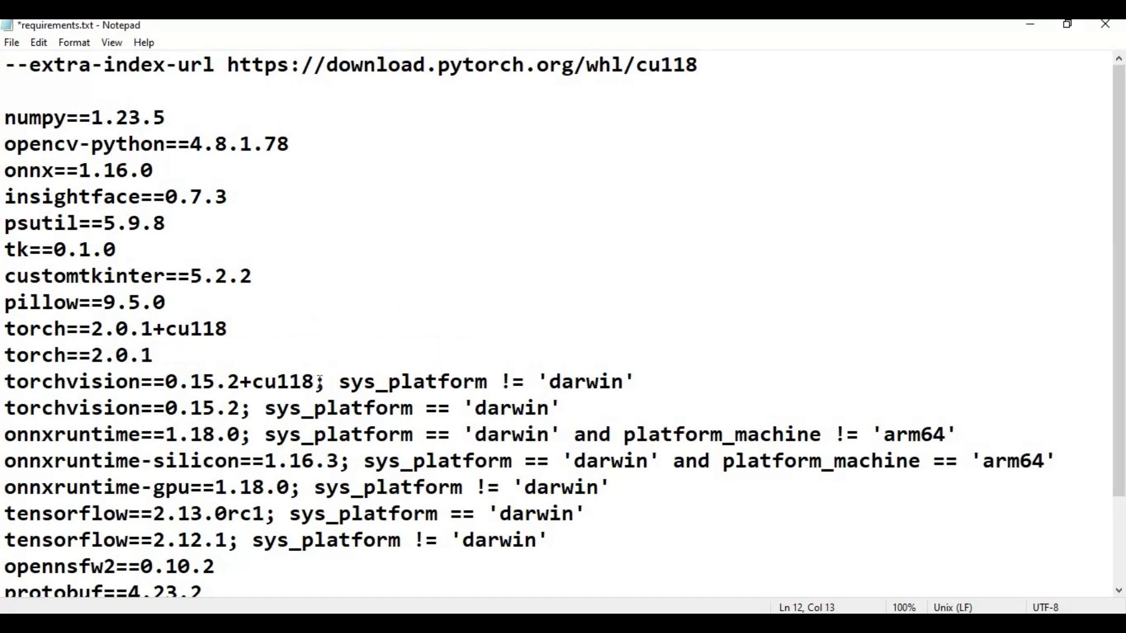
Strip the platform conditions from both torchvision lines and the onnxruntime 1.18.0 line
{"action": "left_click_drag", "start_coordinate": [317, 382], "coordinate": [664, 388]}
{"action": "key", "text": "Delete"}
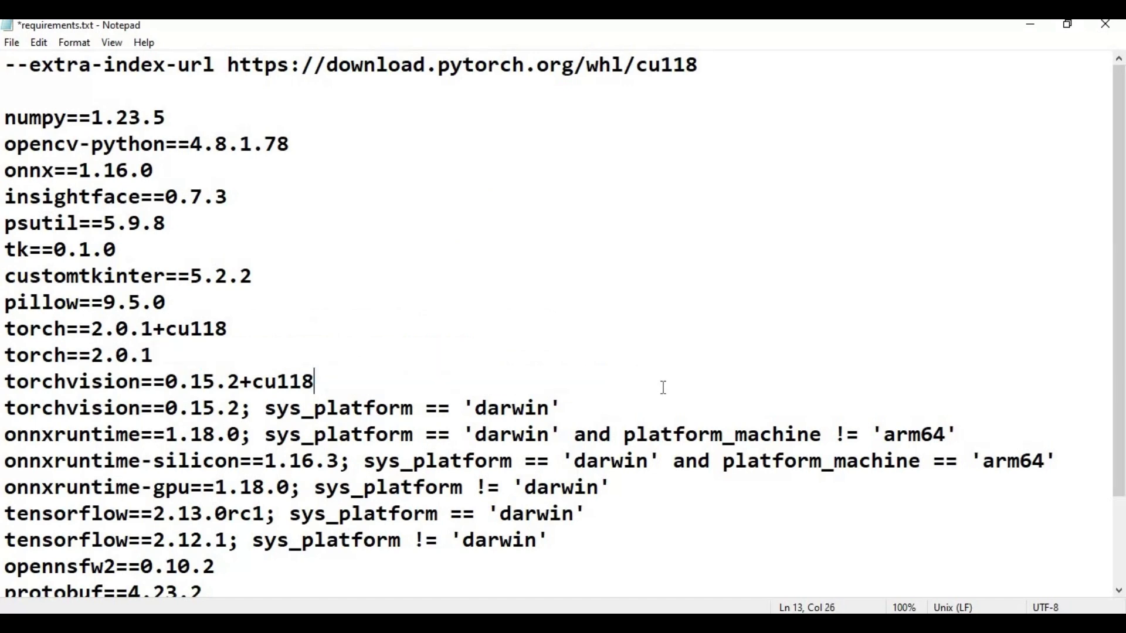
{"action": "left_click", "coordinate": [244, 408]}
{"action": "left_click_drag", "start_coordinate": [245, 408], "coordinate": [563, 408]}
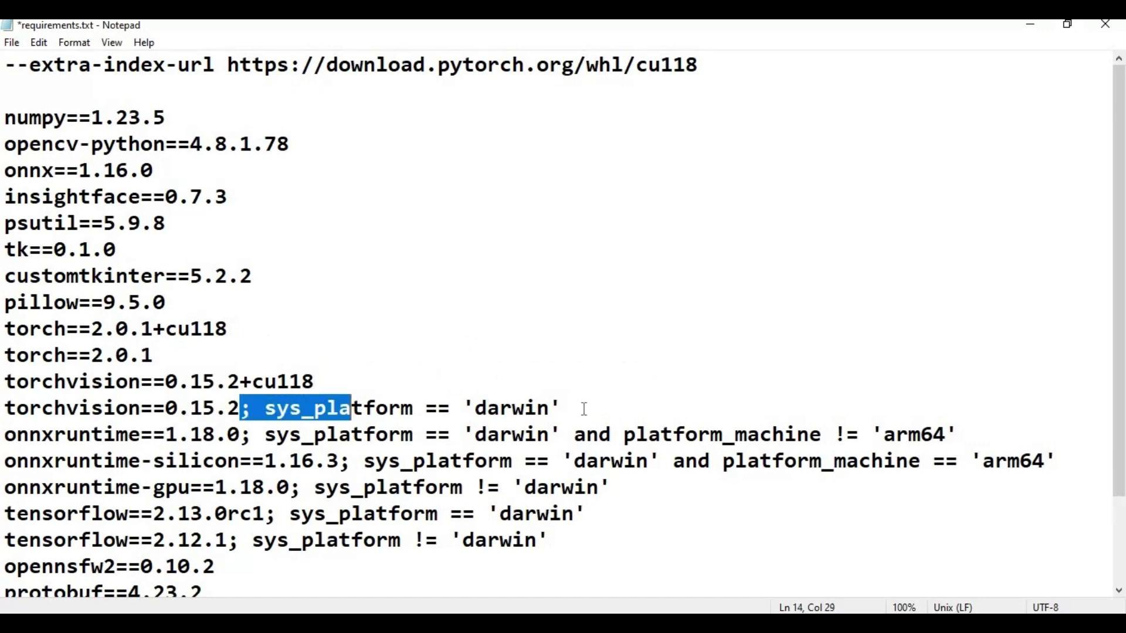
{"action": "key", "text": "Delete"}
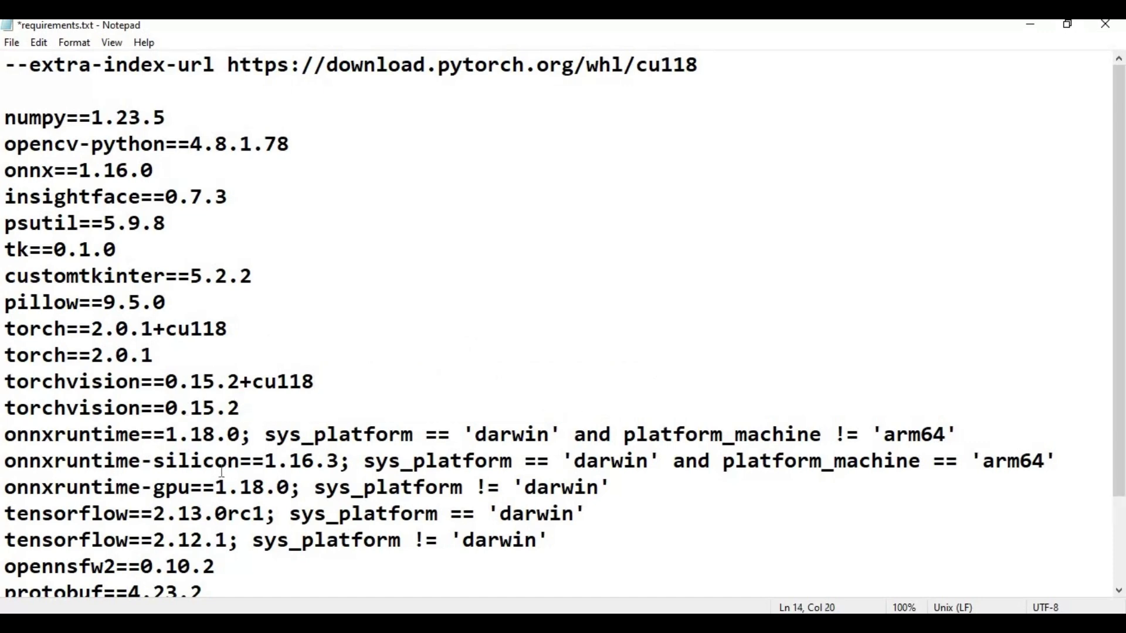
{"action": "left_click", "coordinate": [241, 442]}
{"action": "left_click_drag", "start_coordinate": [241, 435], "coordinate": [959, 435]}
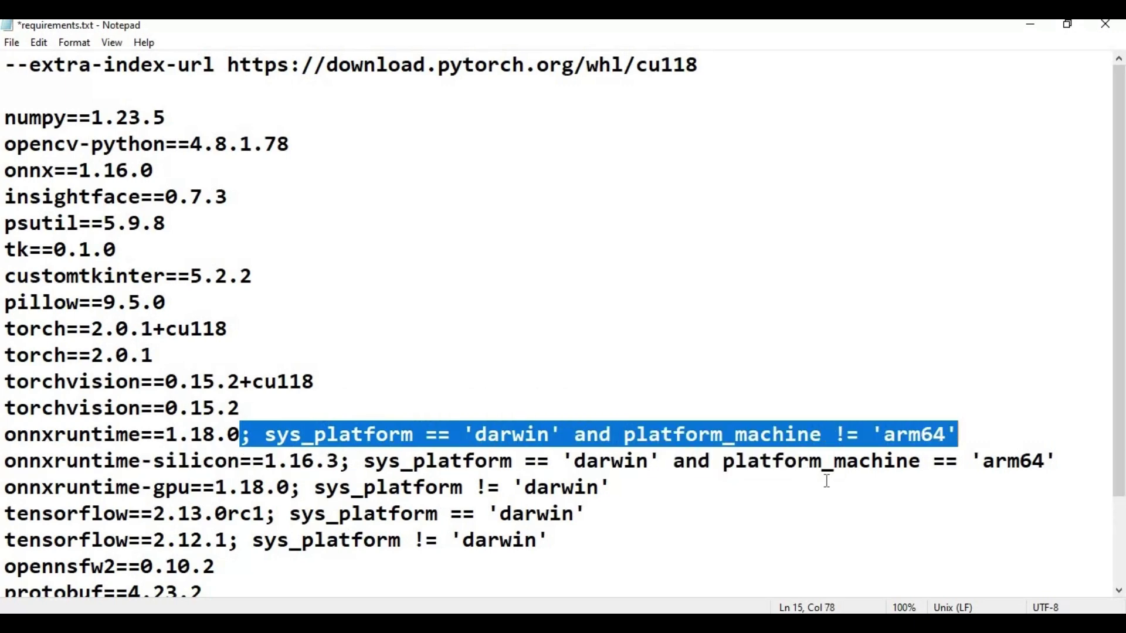
{"action": "key", "text": "Delete"}
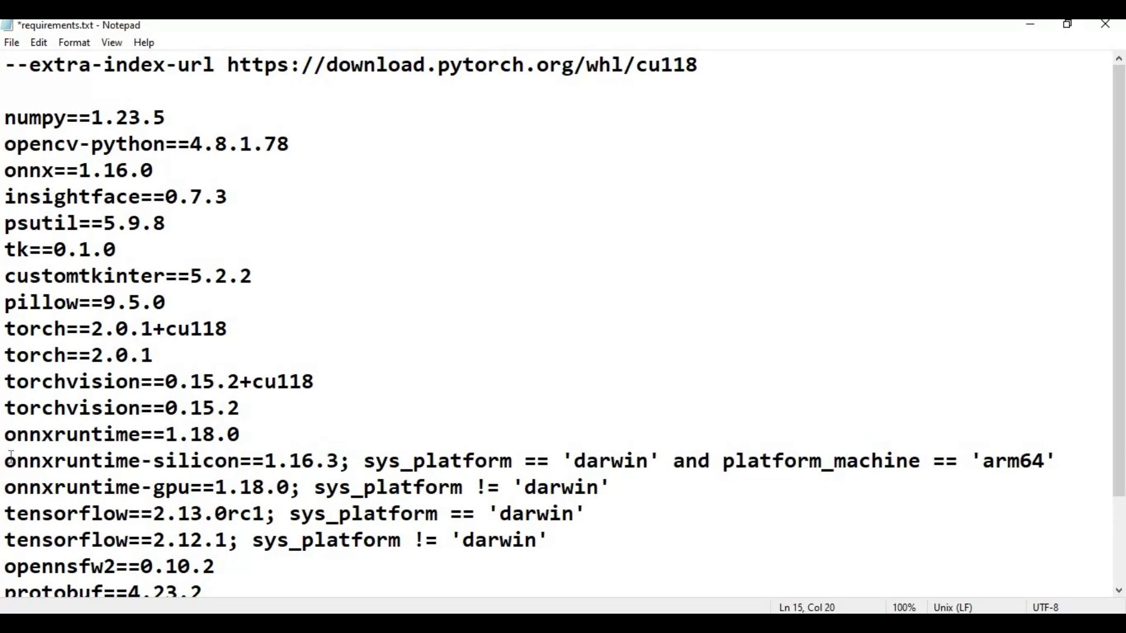
Delete the onnxruntime-silicon line entirely from requirements.txt
{"action": "left_click_drag", "start_coordinate": [4, 461], "coordinate": [702, 442]}
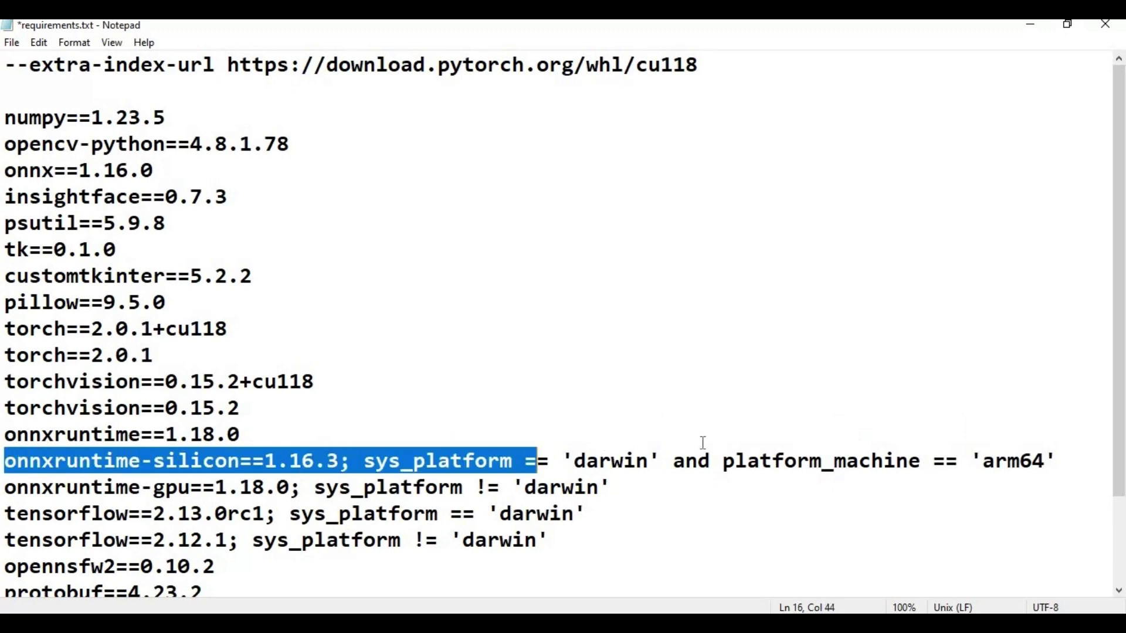
{"action": "left_click", "coordinate": [748, 454]}
{"action": "left_click_drag", "start_coordinate": [5, 461], "coordinate": [1058, 460]}
{"action": "key", "text": "Delete"}
{"action": "key", "text": "BackSpace"}
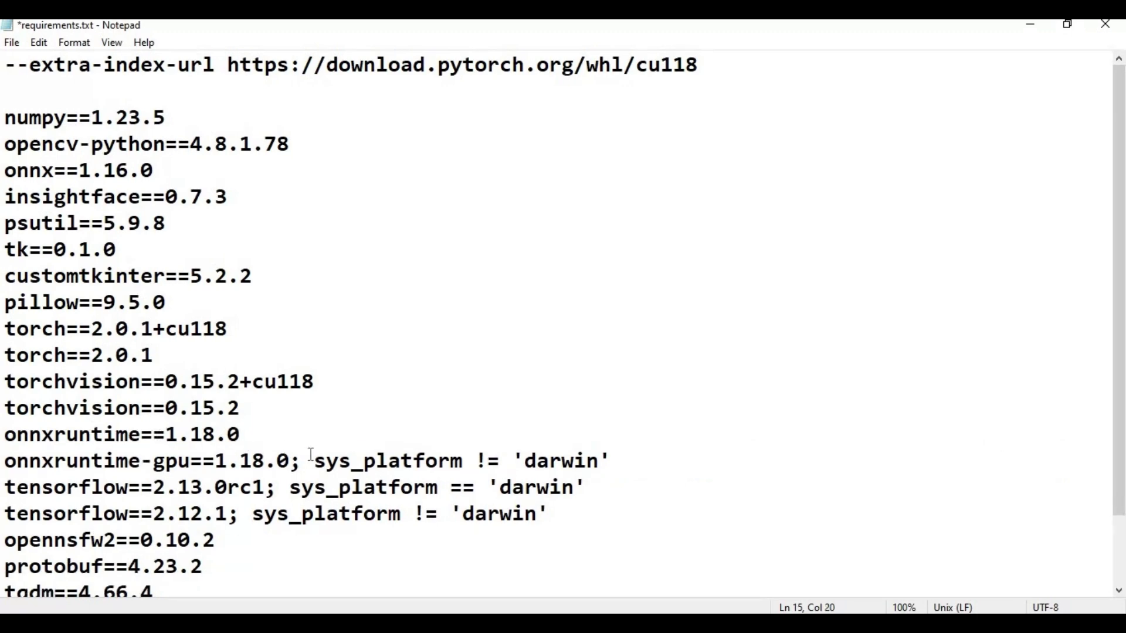
Remove the onnxruntime-gpu platform condition and change its version to 1.15.1
{"action": "left_click_drag", "start_coordinate": [290, 461], "coordinate": [630, 460]}
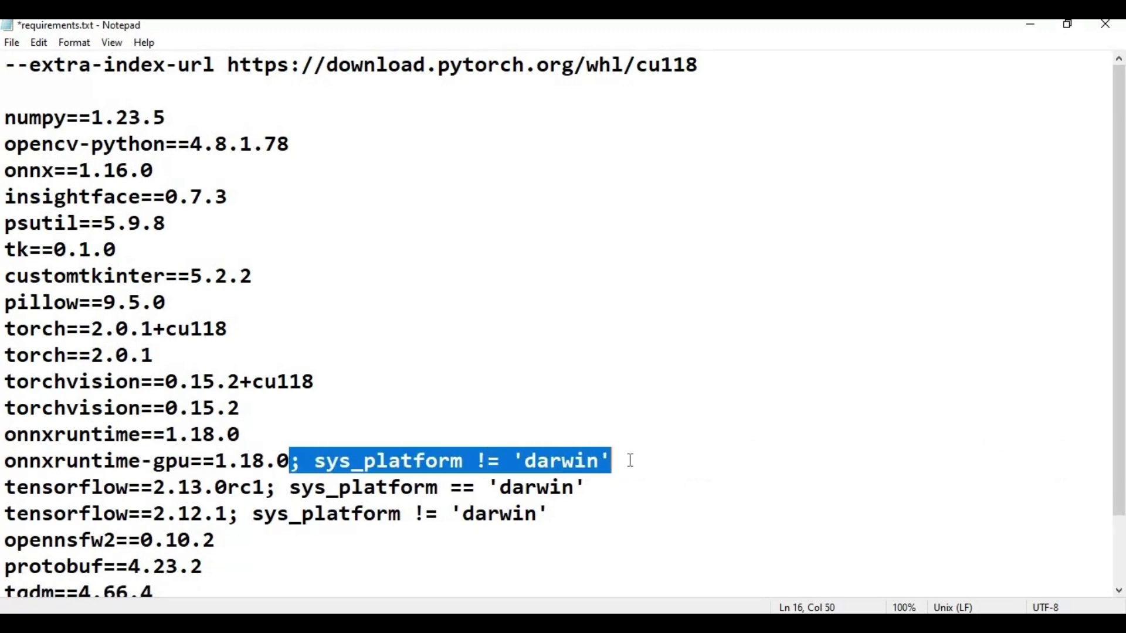
{"action": "key", "text": "Delete"}
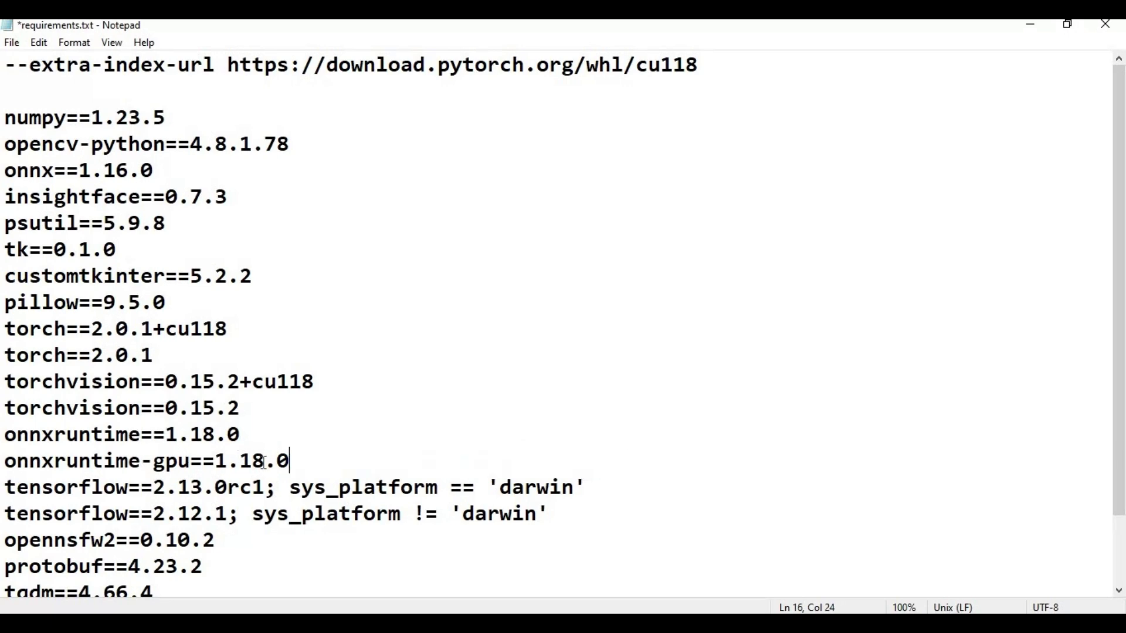
{"action": "left_click", "coordinate": [266, 462]}
{"action": "key", "text": "BackSpace"}
{"action": "type", "text": "5"}
{"action": "left_click_drag", "start_coordinate": [276, 462], "coordinate": [293, 461]}
{"action": "type", "text": "1"}
{"action": "left_click_drag", "start_coordinate": [266, 490], "coordinate": [606, 487]}
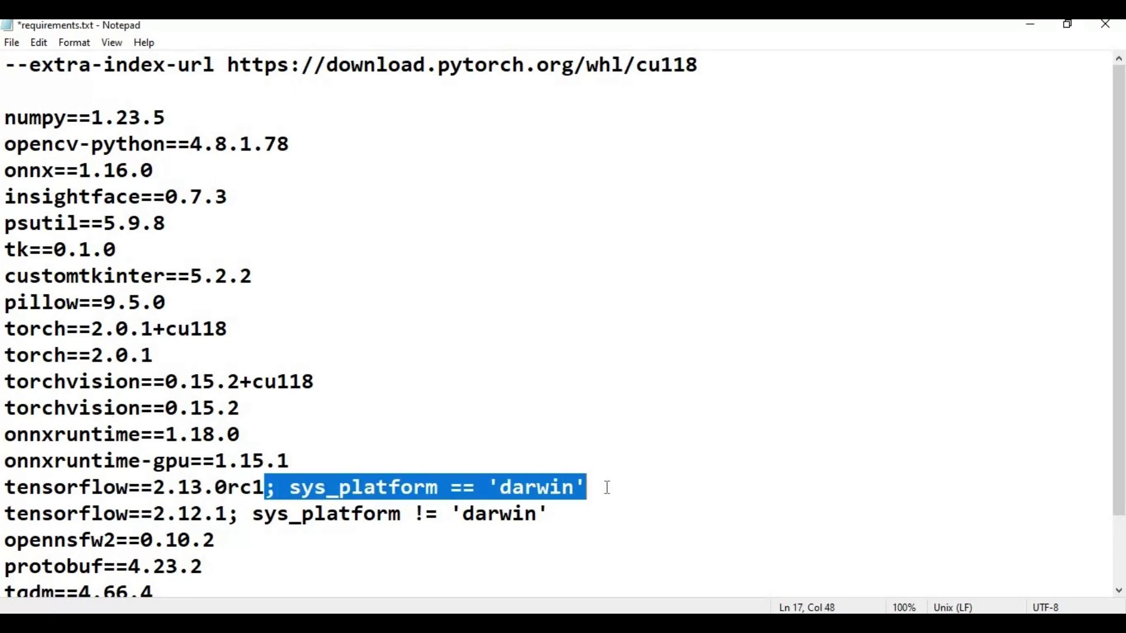
Delete the darwin conditions from the tensorflow 2.13.0rc1 and 2.12.1 lines
{"action": "key", "text": "Delete"}
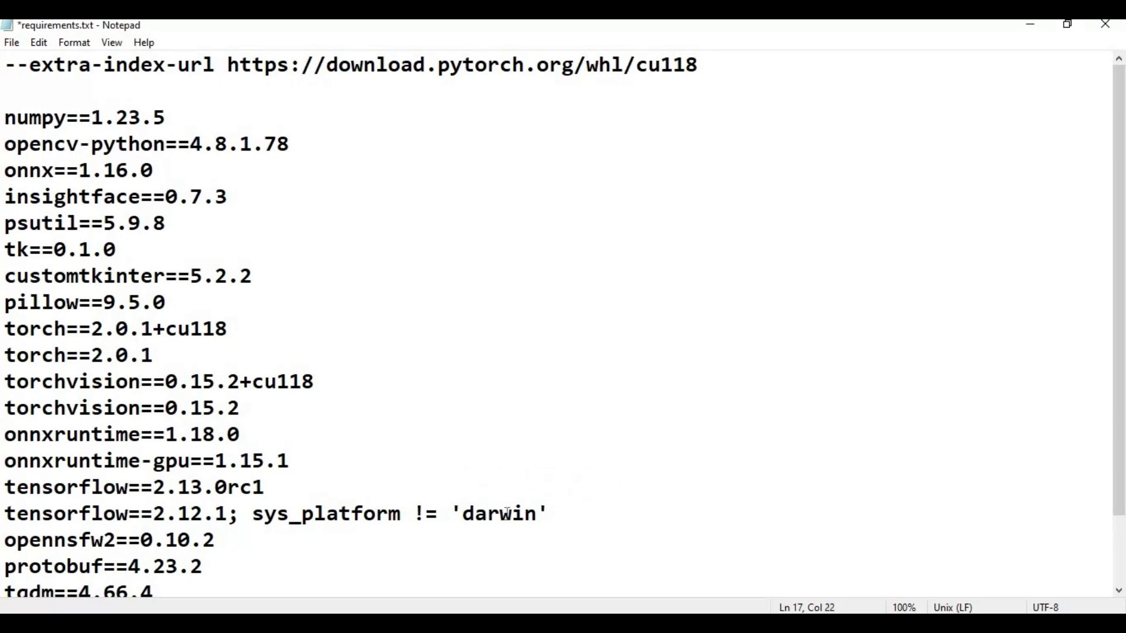
{"action": "left_click_drag", "start_coordinate": [231, 515], "coordinate": [565, 511]}
{"action": "key", "text": "Delete"}
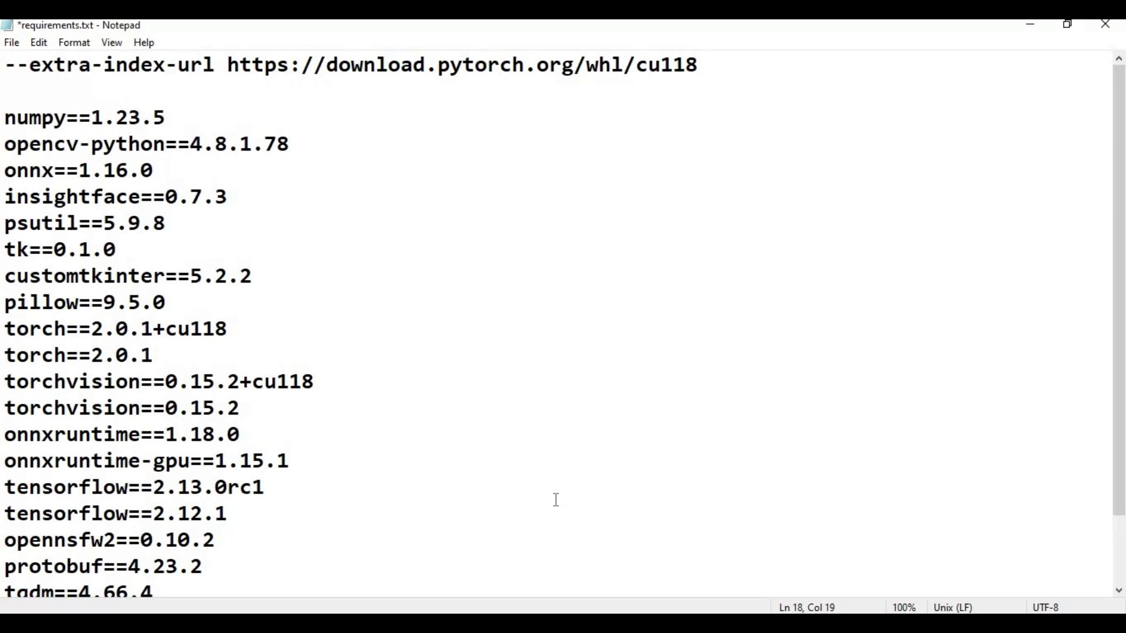
{"action": "scroll", "coordinate": [556, 500], "scroll_direction": "down", "scroll_amount": 1}
{"action": "scroll", "coordinate": [545, 493], "scroll_direction": "up", "scroll_amount": 1}
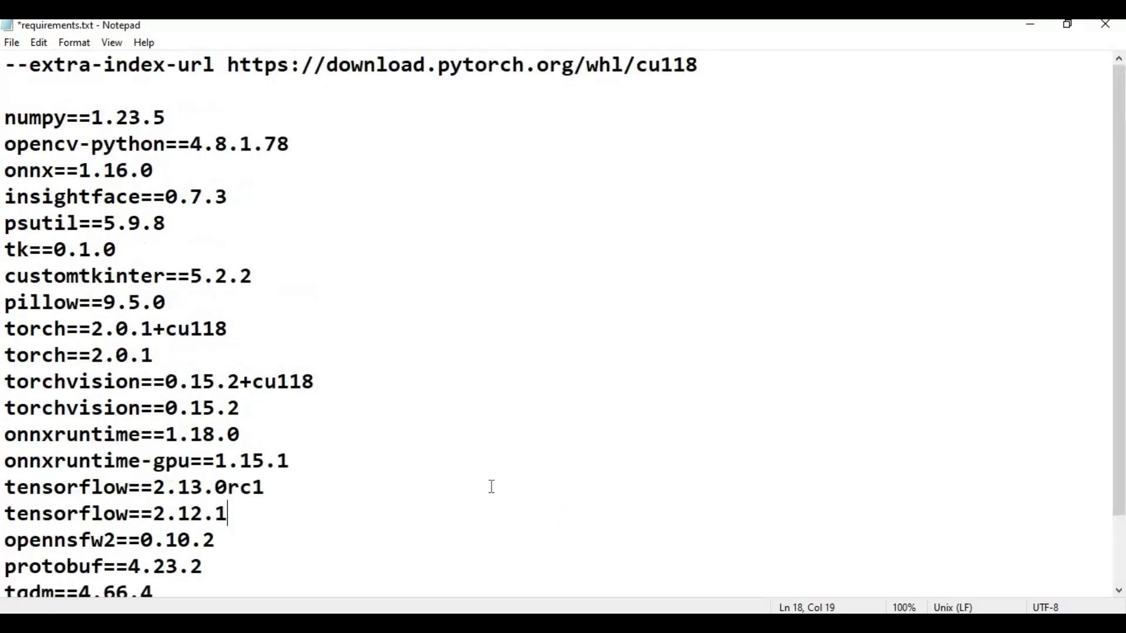
Save requirements.txt and return to the project folder window
{"action": "left_click", "coordinate": [13, 42]}
{"action": "left_click", "coordinate": [22, 118]}
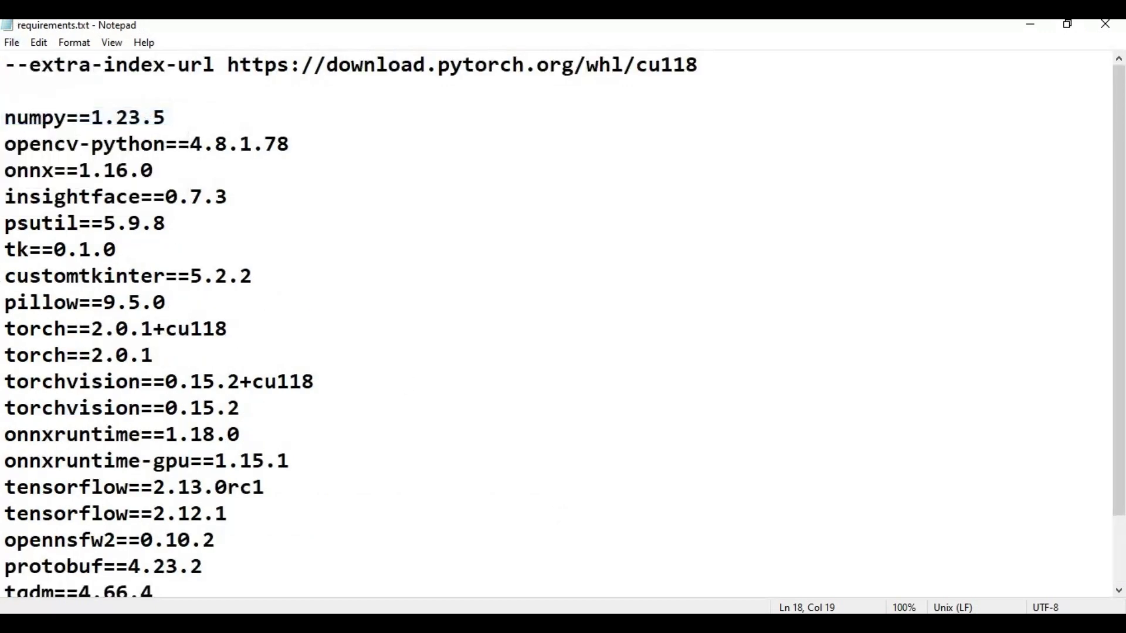
{"action": "key", "text": "alt+Tab"}
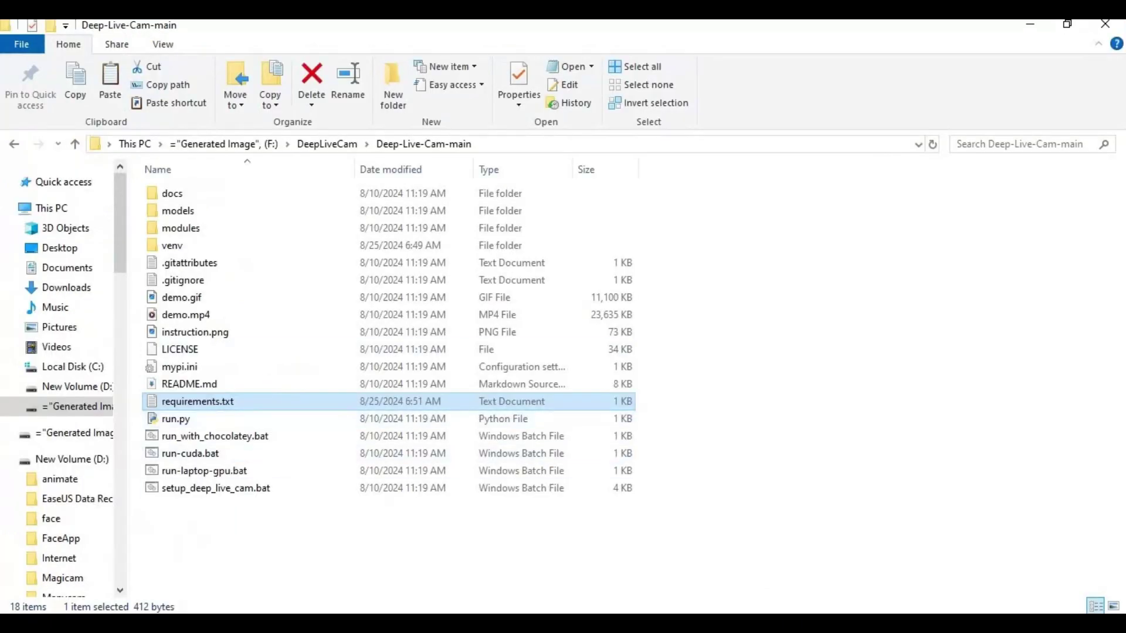
Run pip install -r requirements.txt in the venv Command Prompt
{"action": "key", "text": "alt+Tab"}
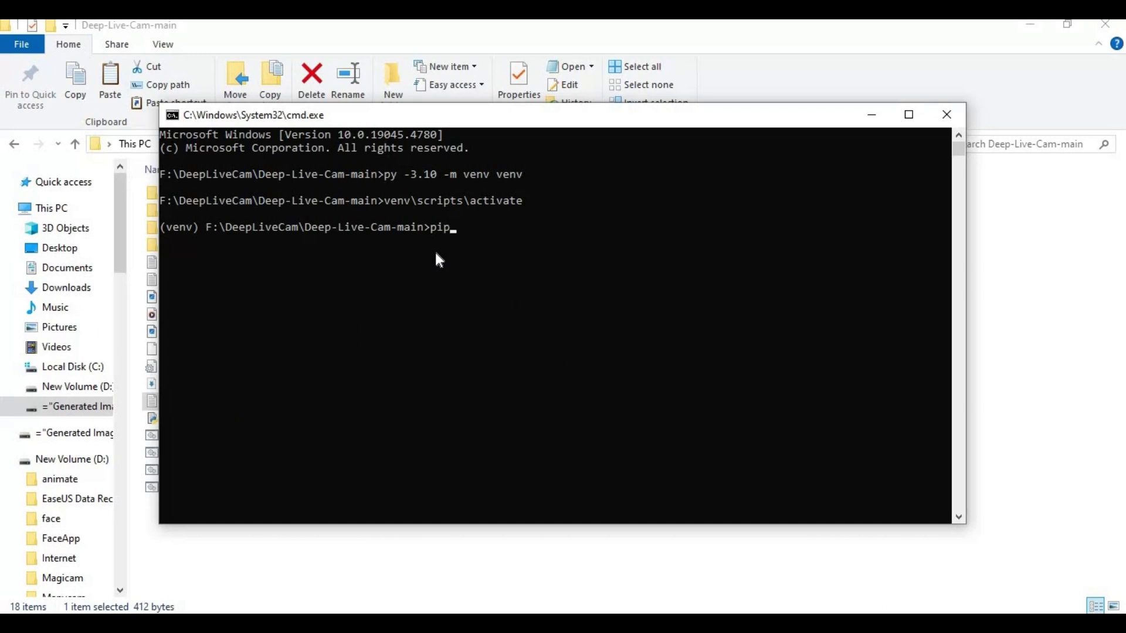
{"action": "type", "text": " install "}
{"action": "type", "text": "-"}
{"action": "type", "text": "r req"}
{"action": "type", "text": "uire"}
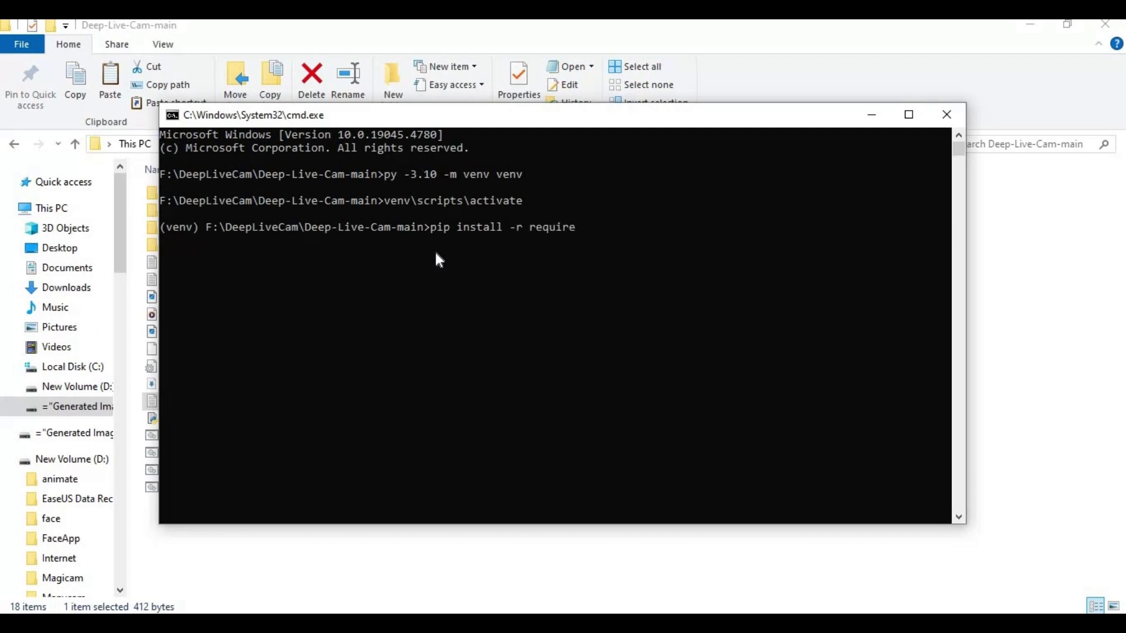
{"action": "type", "text": "ments"}
{"action": "type", "text": ".txt"}
{"action": "key", "text": "Return"}
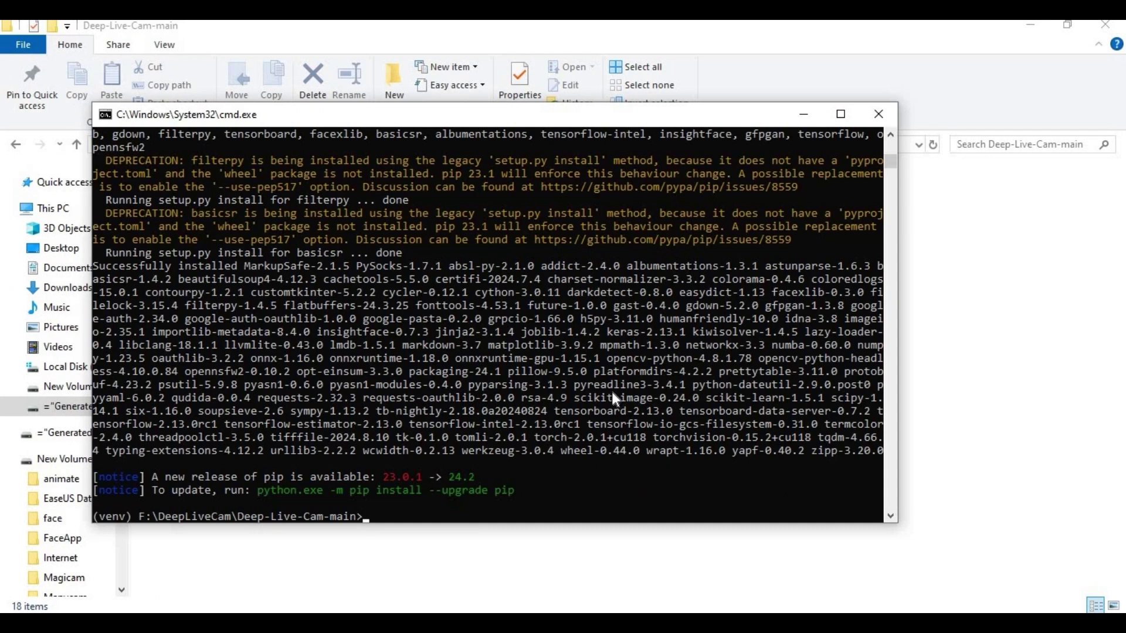
Copy and run the suggested pip upgrade command, upgrading pip to 24.2
{"action": "left_click_drag", "start_coordinate": [518, 490], "coordinate": [257, 491]}
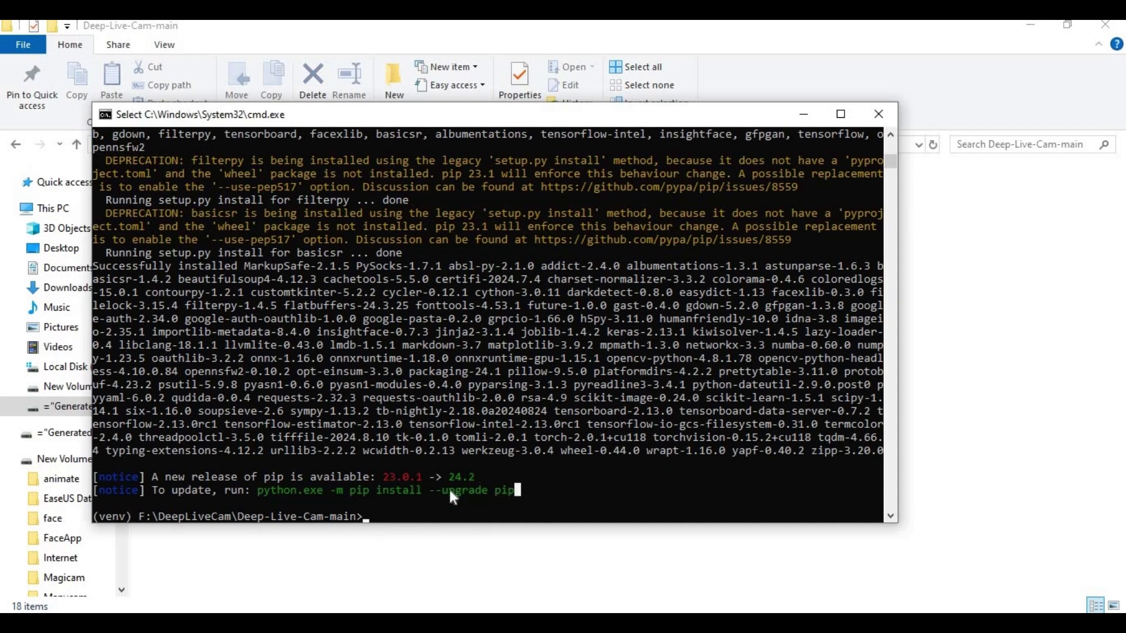
{"action": "right_click", "coordinate": [260, 494]}
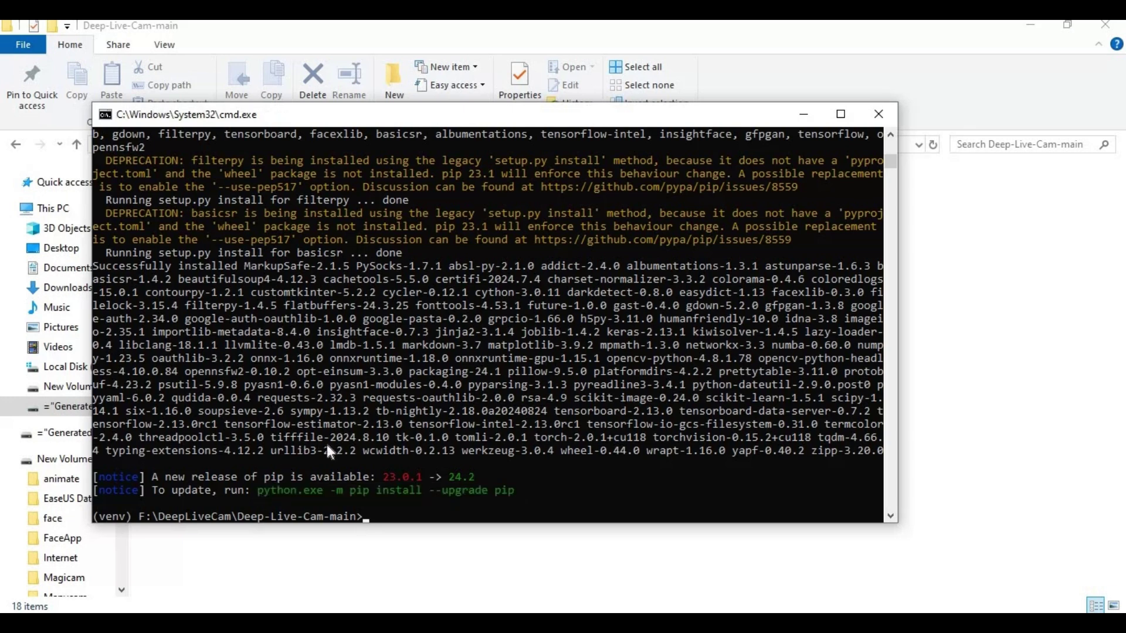
{"action": "type", "text": "python.exe -m pip install --upgrade pip"}
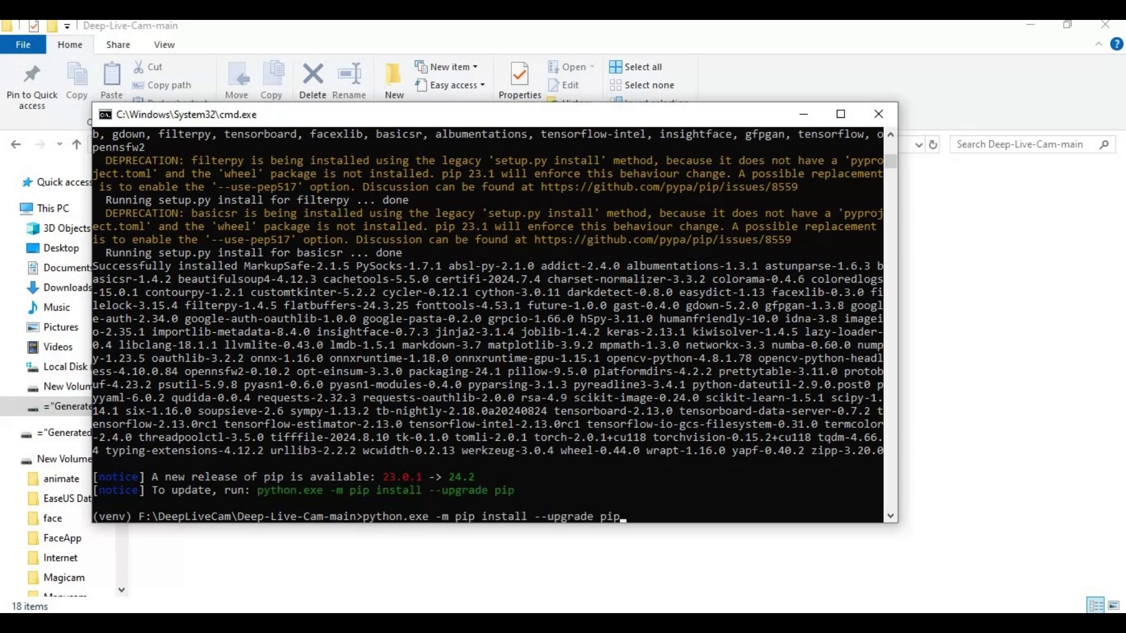
{"action": "key", "text": "Return"}
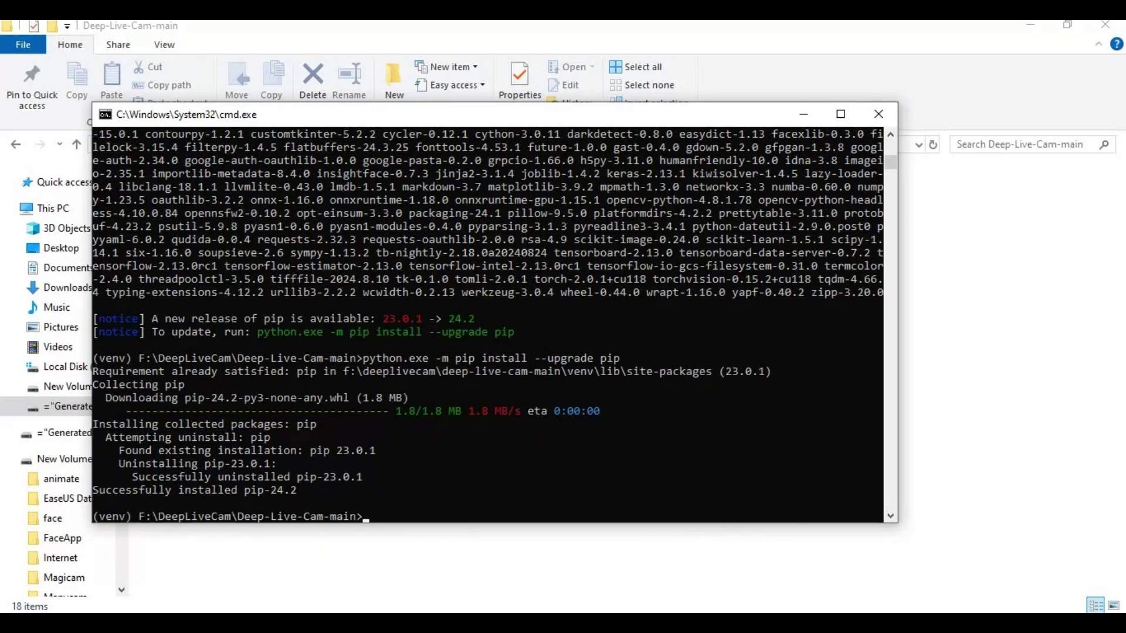
{"action": "key", "text": "alt+Tab"}
{"action": "scroll", "coordinate": [548, 411], "scroll_direction": "down", "scroll_amount": 8}
{"action": "scroll", "coordinate": [548, 411], "scroll_direction": "down", "scroll_amount": 8}
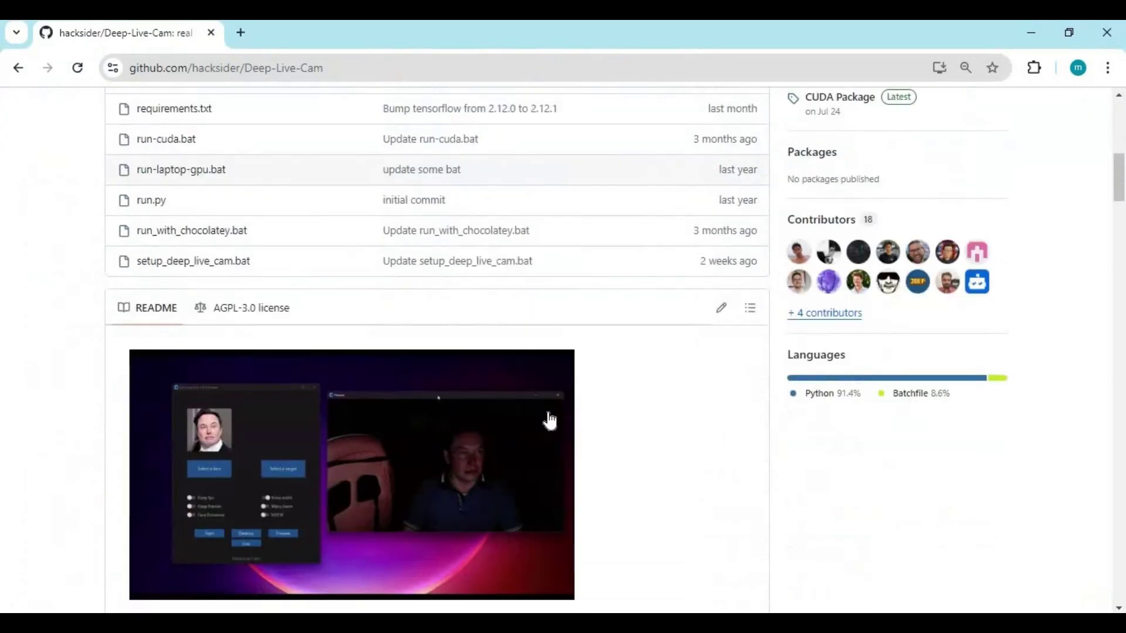
{"action": "scroll", "coordinate": [548, 411], "scroll_direction": "down", "scroll_amount": 10}
{"action": "scroll", "coordinate": [548, 413], "scroll_direction": "down", "scroll_amount": 10}
{"action": "scroll", "coordinate": [548, 414], "scroll_direction": "up", "scroll_amount": 5}
{"action": "scroll", "coordinate": [548, 413], "scroll_direction": "up", "scroll_amount": 4}
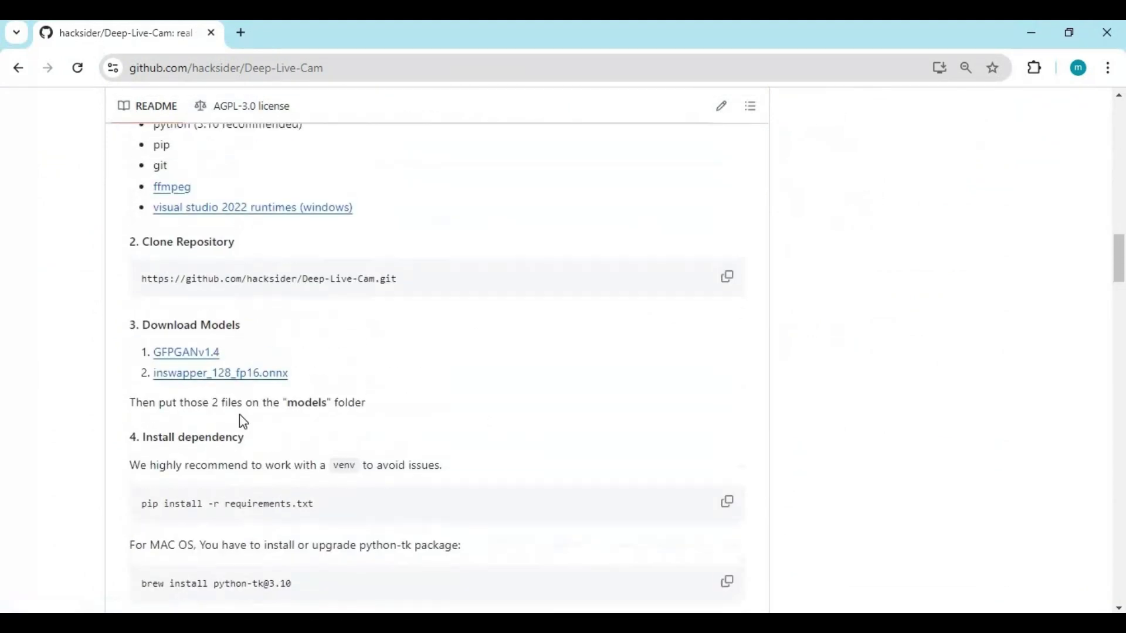
{"action": "scroll", "coordinate": [240, 415], "scroll_direction": "up", "scroll_amount": 2}
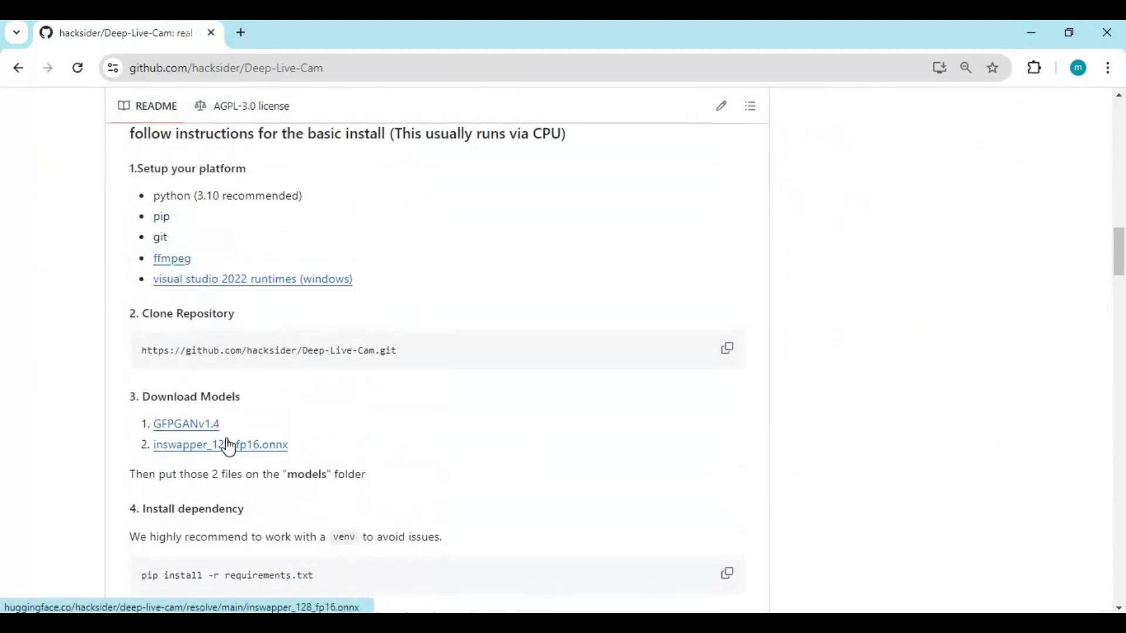
{"action": "left_click", "coordinate": [422, 546]}
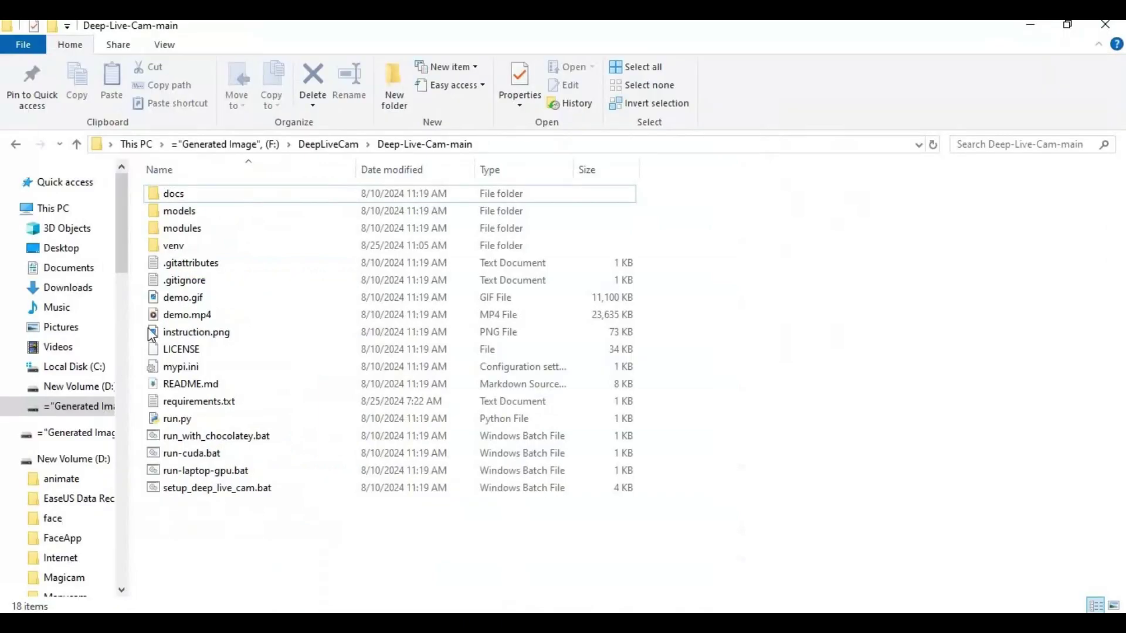
{"action": "double_click", "coordinate": [179, 211]}
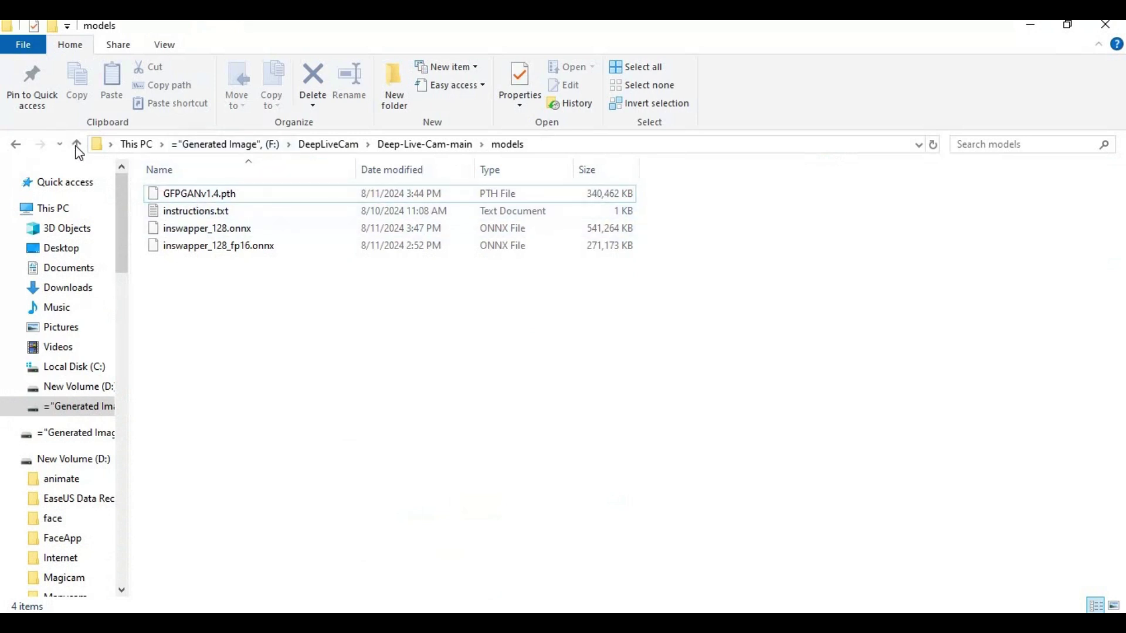
{"action": "left_click", "coordinate": [76, 143]}
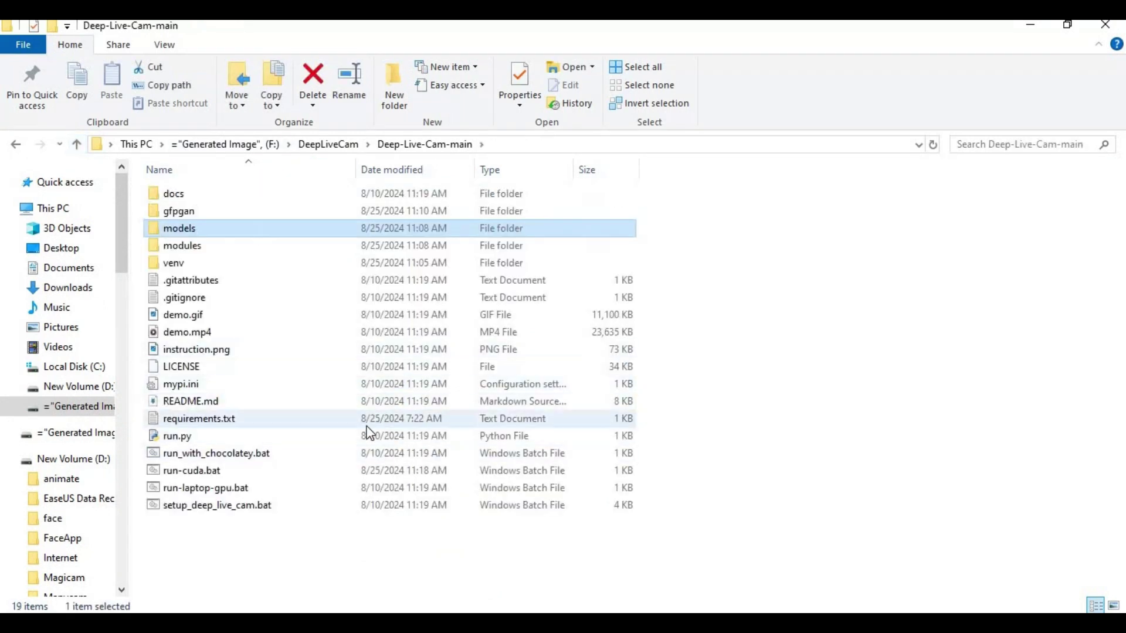
Open run-cuda.bat in Notepad++, confirm its four lines ending with pause, and close it
{"action": "right_click", "coordinate": [192, 469]}
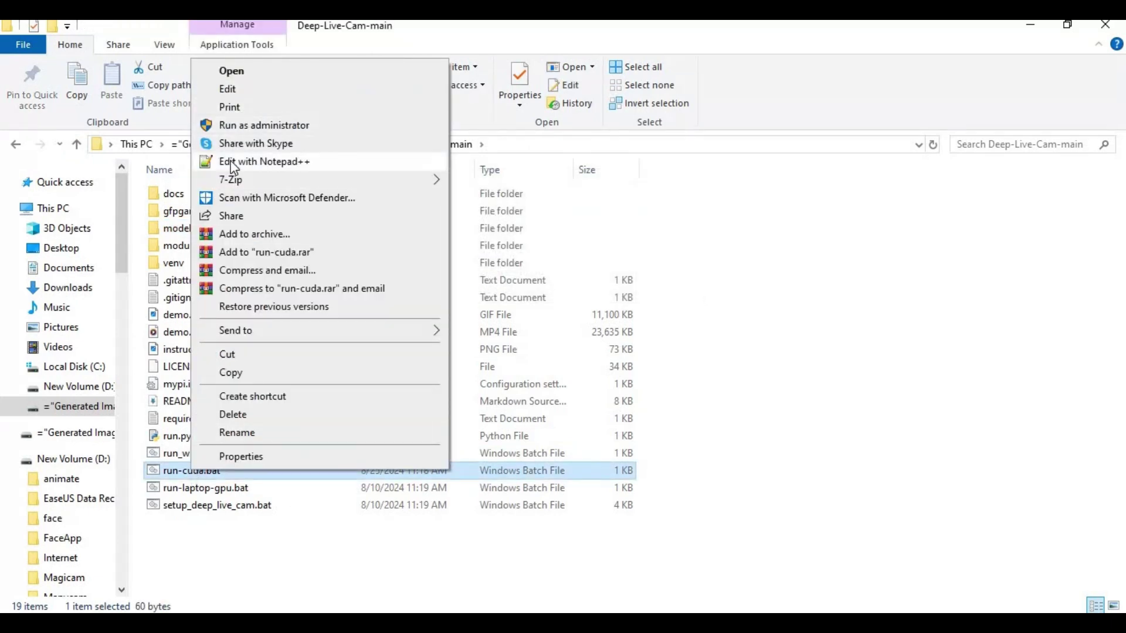
{"action": "left_click", "coordinate": [263, 161]}
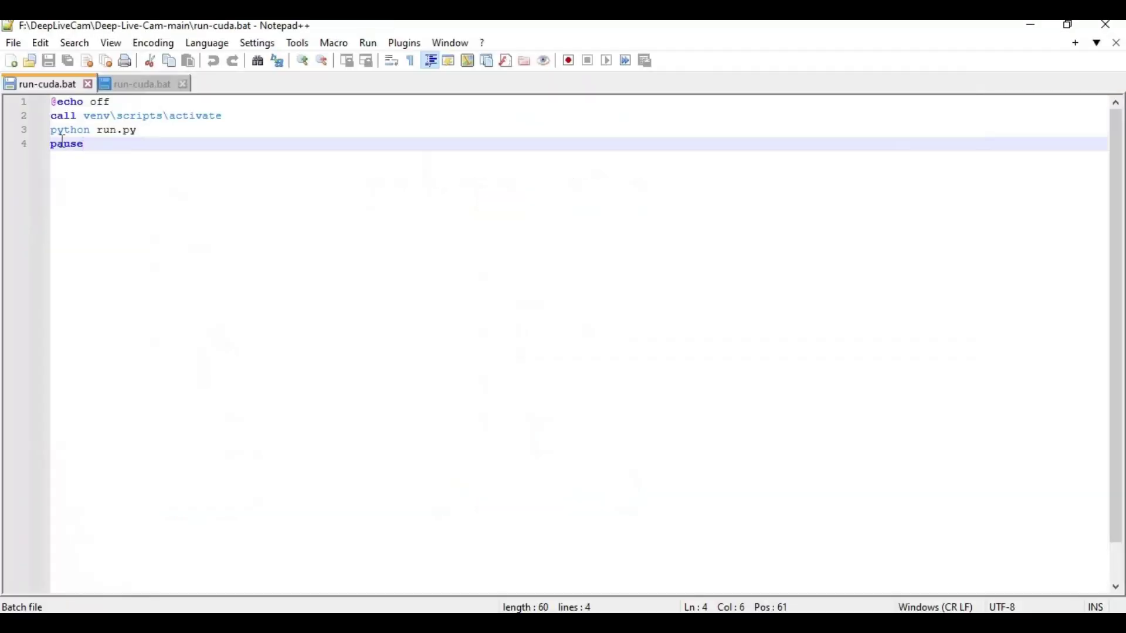
{"action": "triple_click", "coordinate": [68, 103]}
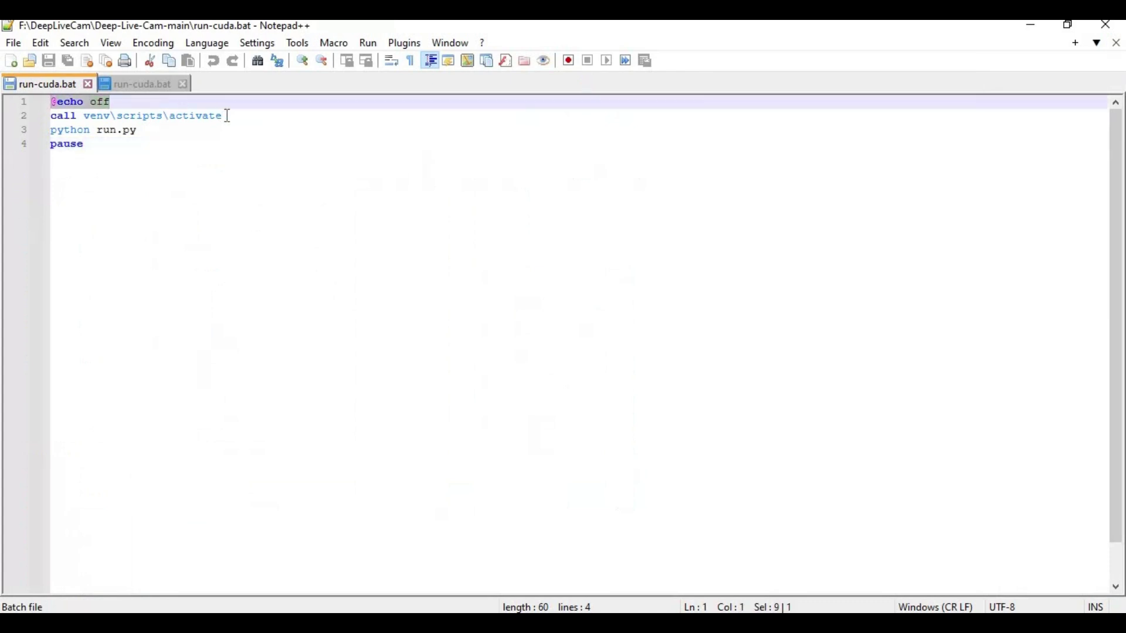
{"action": "left_click_drag", "start_coordinate": [222, 115], "coordinate": [50, 115]}
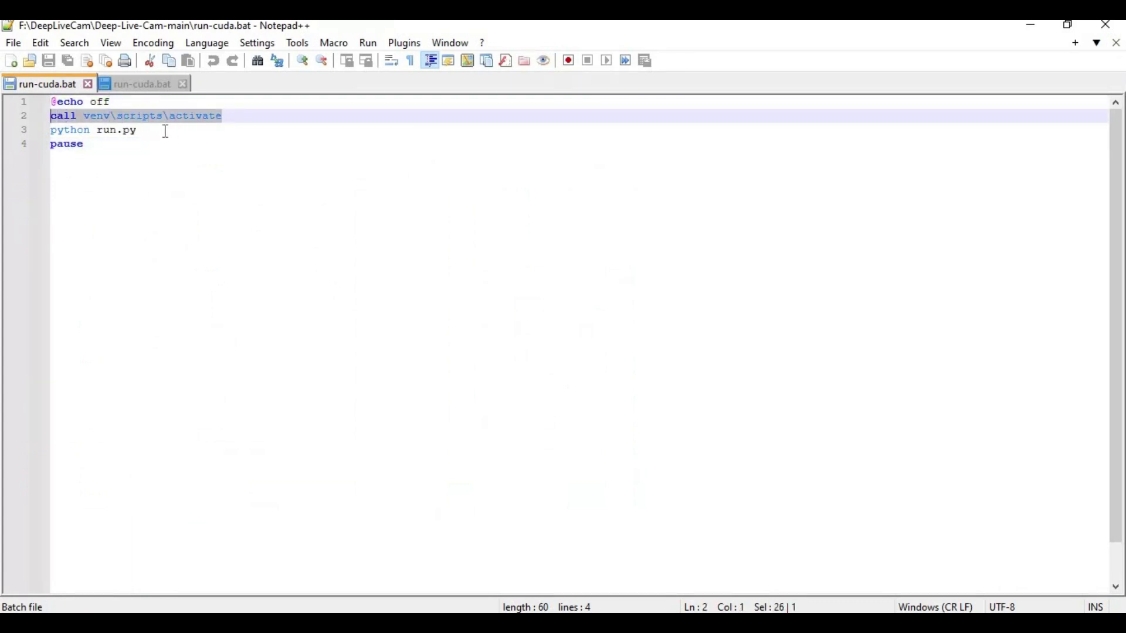
{"action": "mouse_move", "coordinate": [137, 129]}
{"action": "left_mouse_down"}
{"action": "mouse_move", "coordinate": [50, 130]}
{"action": "mouse_move", "coordinate": [51, 143]}
{"action": "left_mouse_up"}
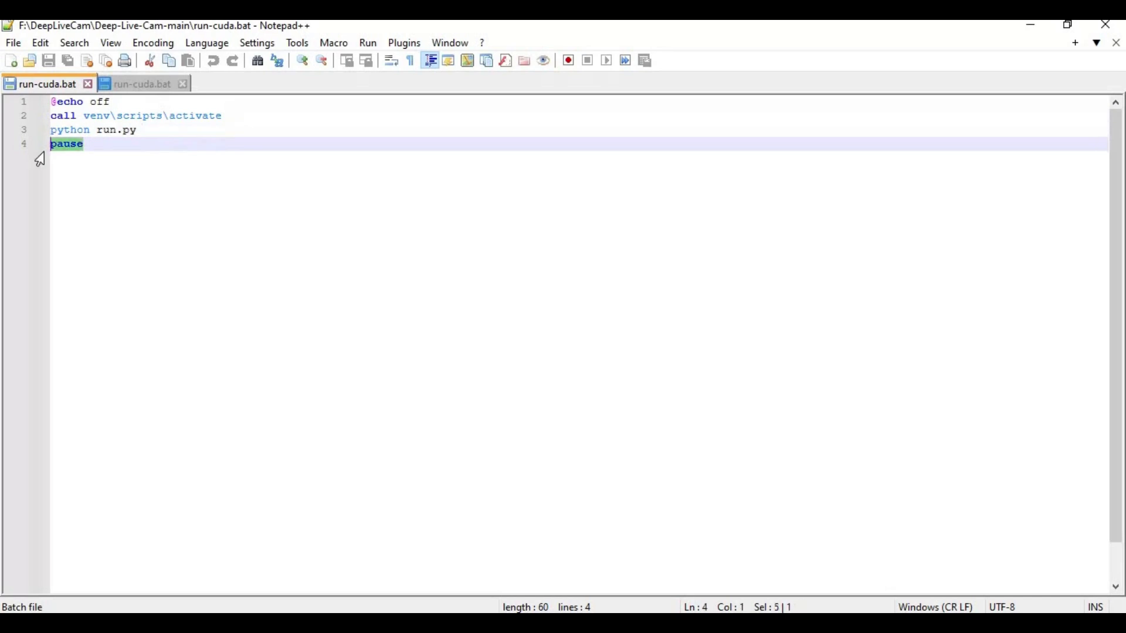
{"action": "left_click", "coordinate": [88, 144]}
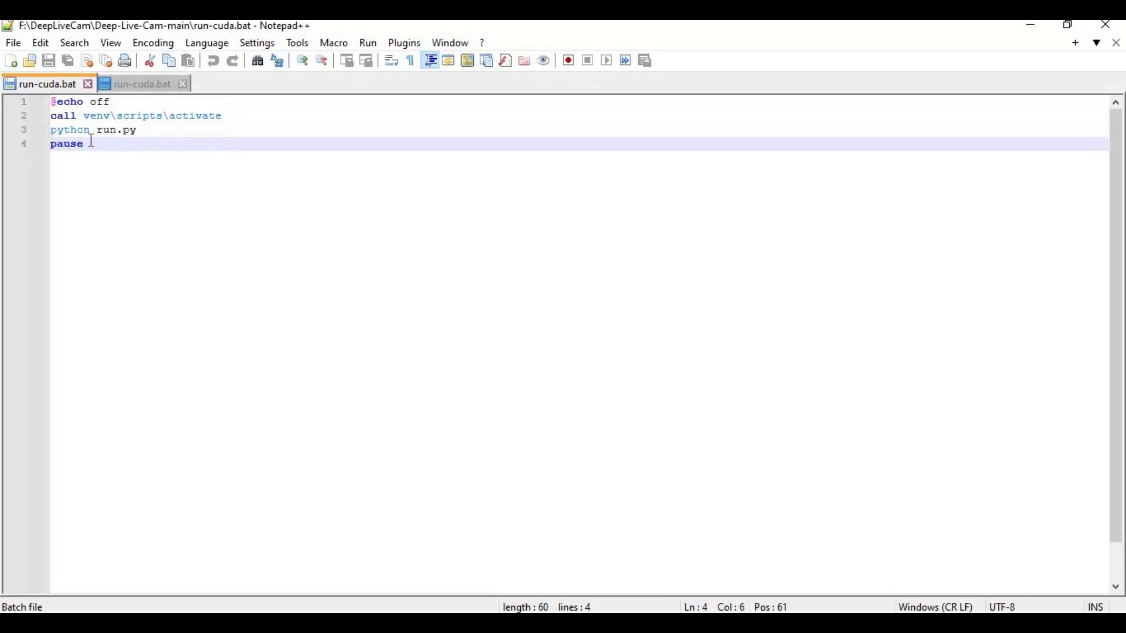
{"action": "left_click", "coordinate": [1110, 30]}
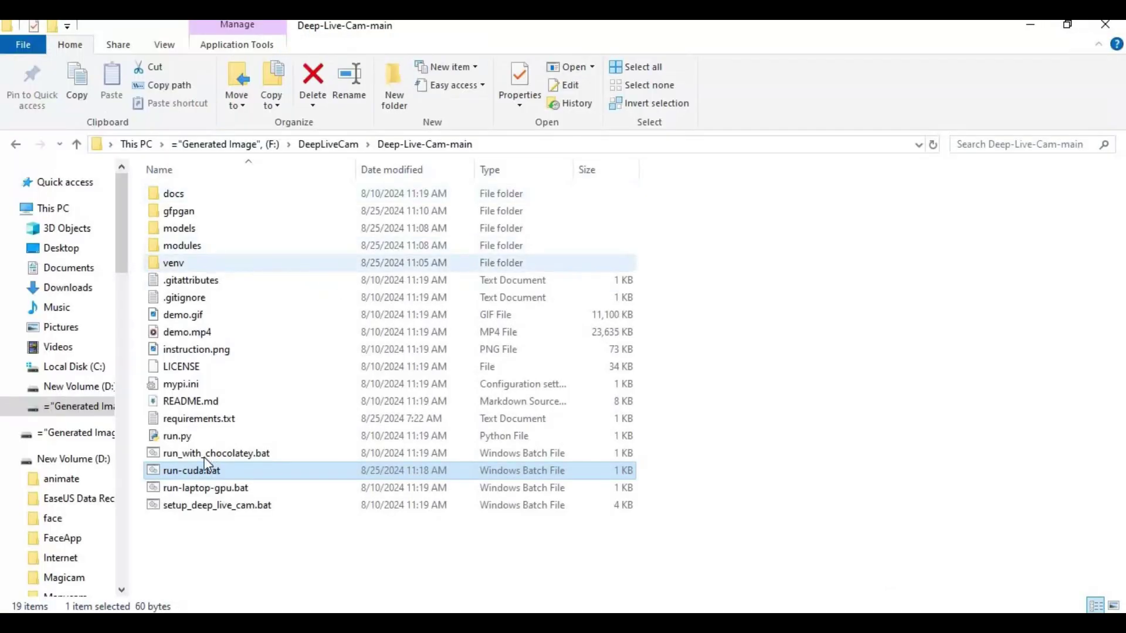
Launch Deep Live Cam with run-cuda.bat from the Deep-Live-Cam-main folder
{"action": "double_click", "coordinate": [190, 472]}
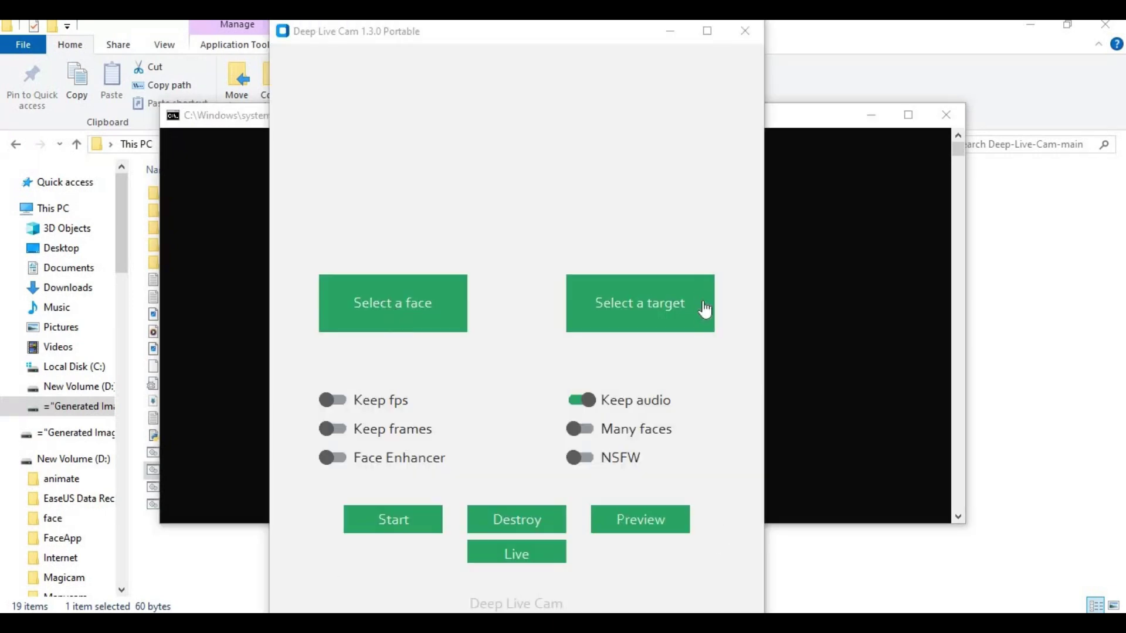
{"action": "left_click", "coordinate": [400, 314]}
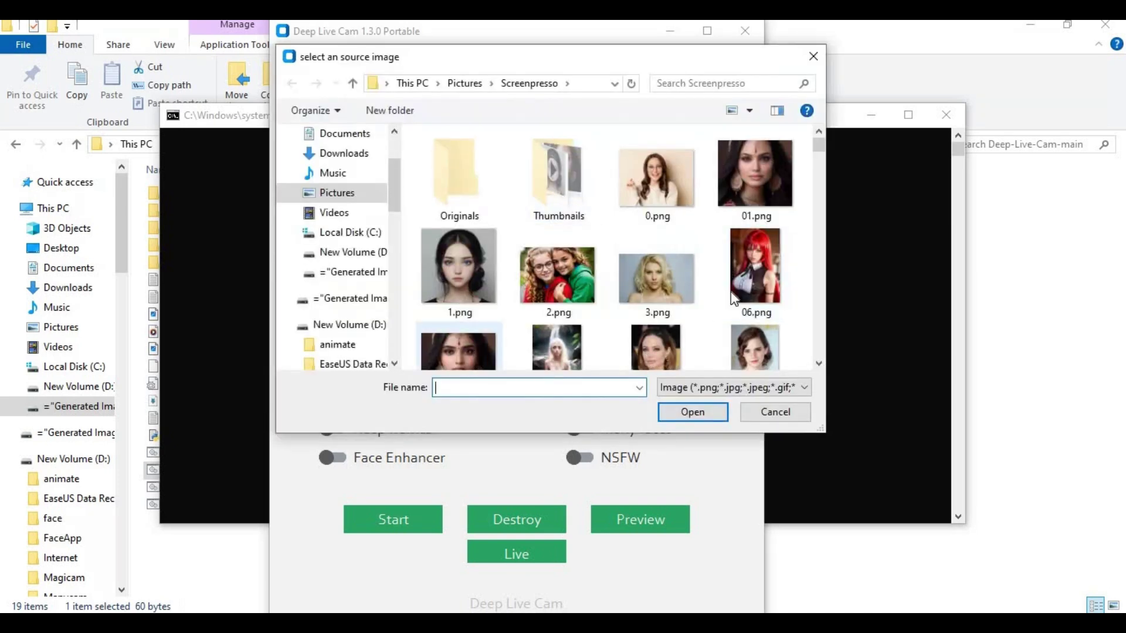
Load a portrait as source and 1.png as target, turn on Face Enhancer, and start
{"action": "double_click", "coordinate": [668, 348]}
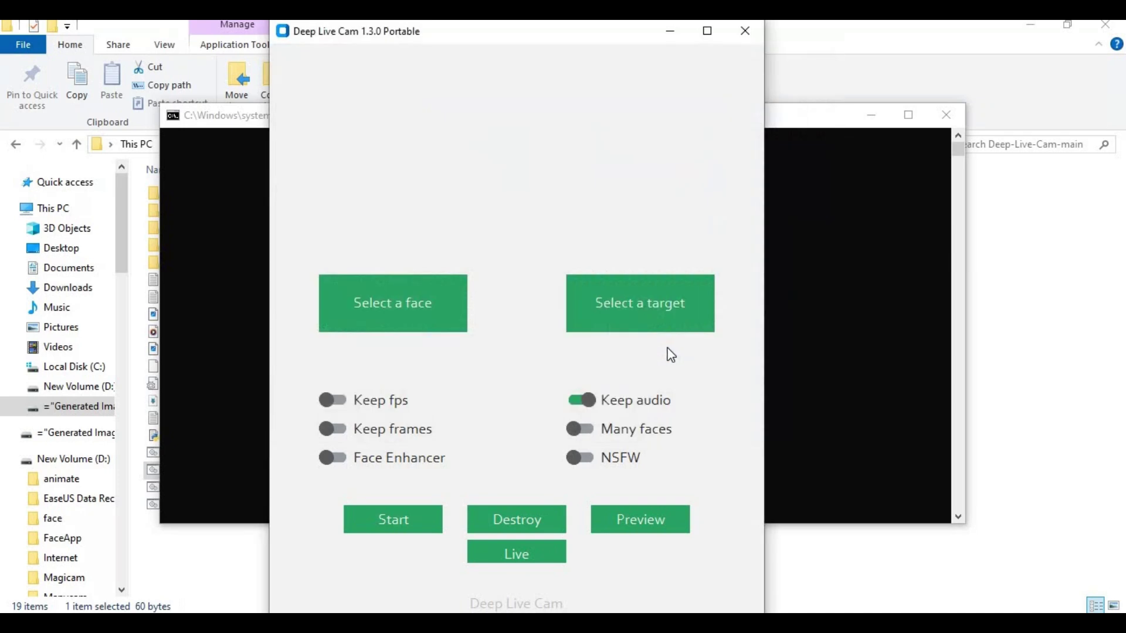
{"action": "left_click", "coordinate": [651, 312]}
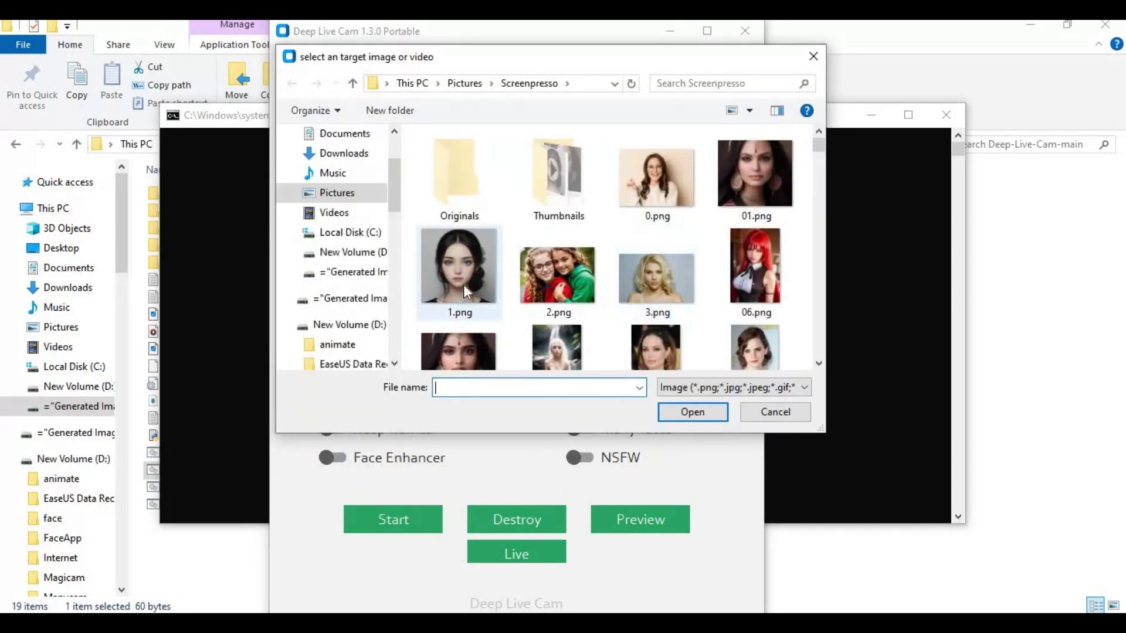
{"action": "double_click", "coordinate": [463, 285]}
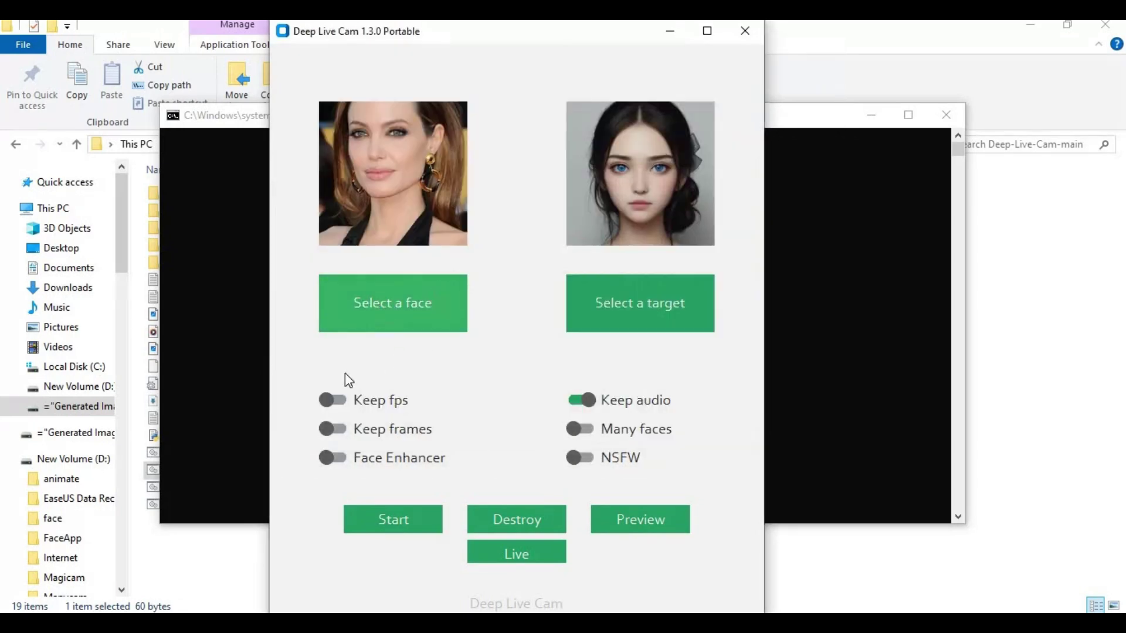
{"action": "left_click", "coordinate": [333, 458]}
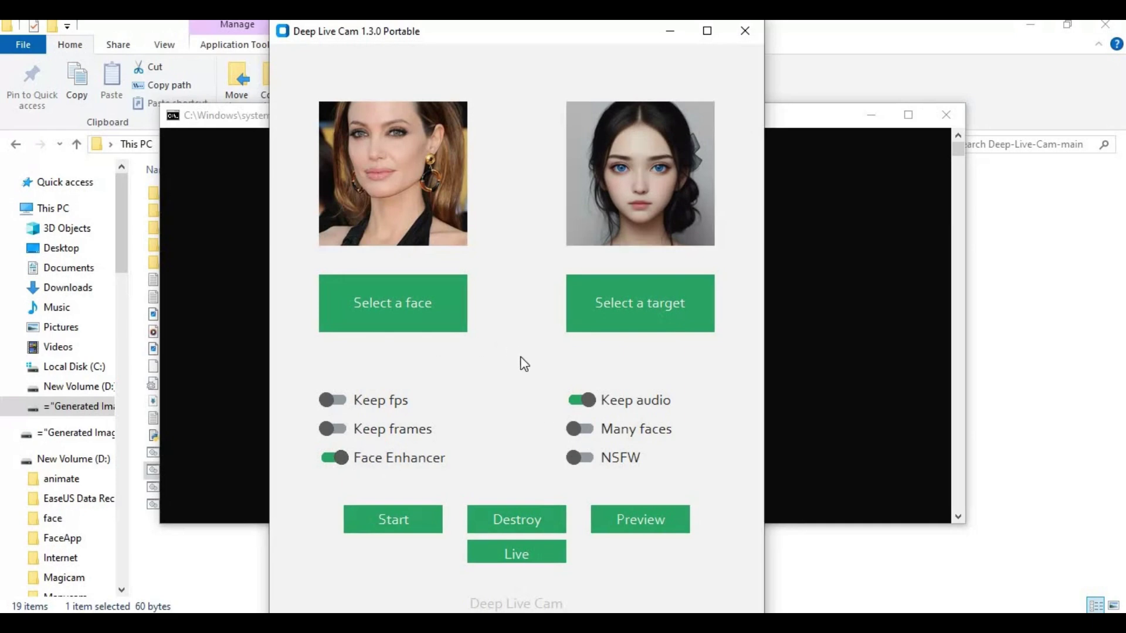
{"action": "left_click", "coordinate": [411, 521]}
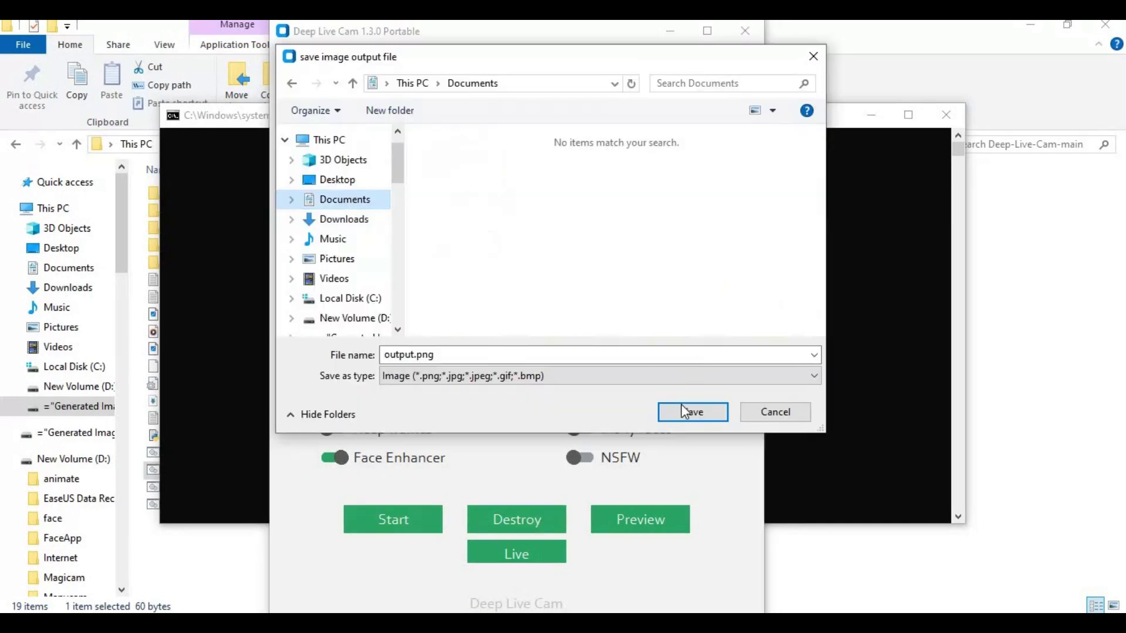
Save the swap as output.png, view it from Documents, then close the viewer and folder
{"action": "left_click", "coordinate": [679, 408]}
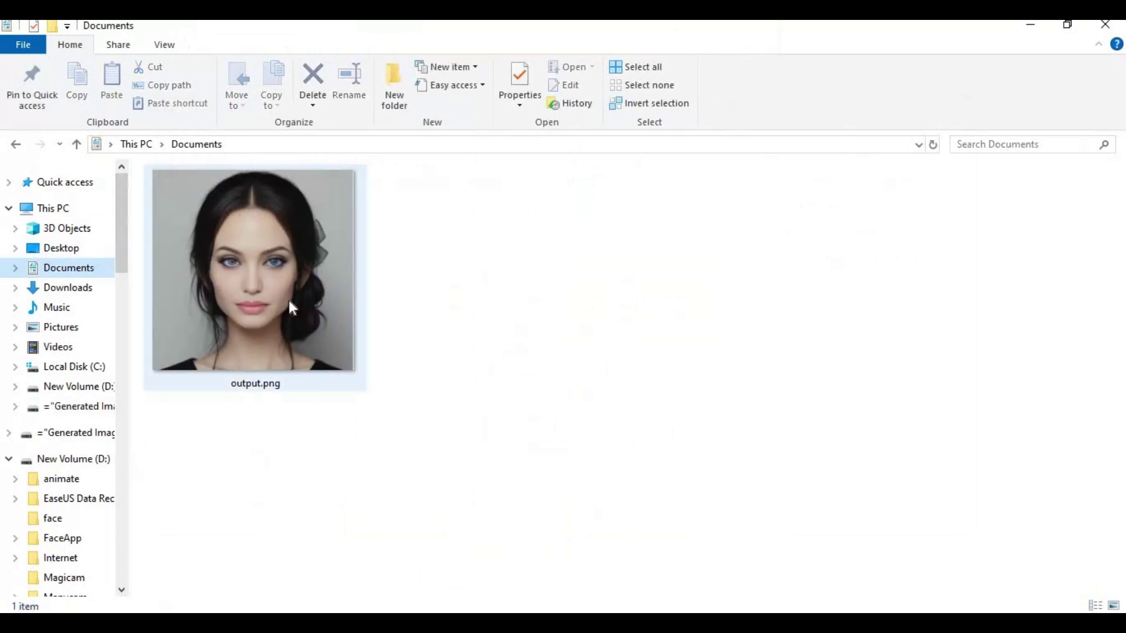
{"action": "left_click", "coordinate": [286, 301]}
{"action": "double_click", "coordinate": [236, 276]}
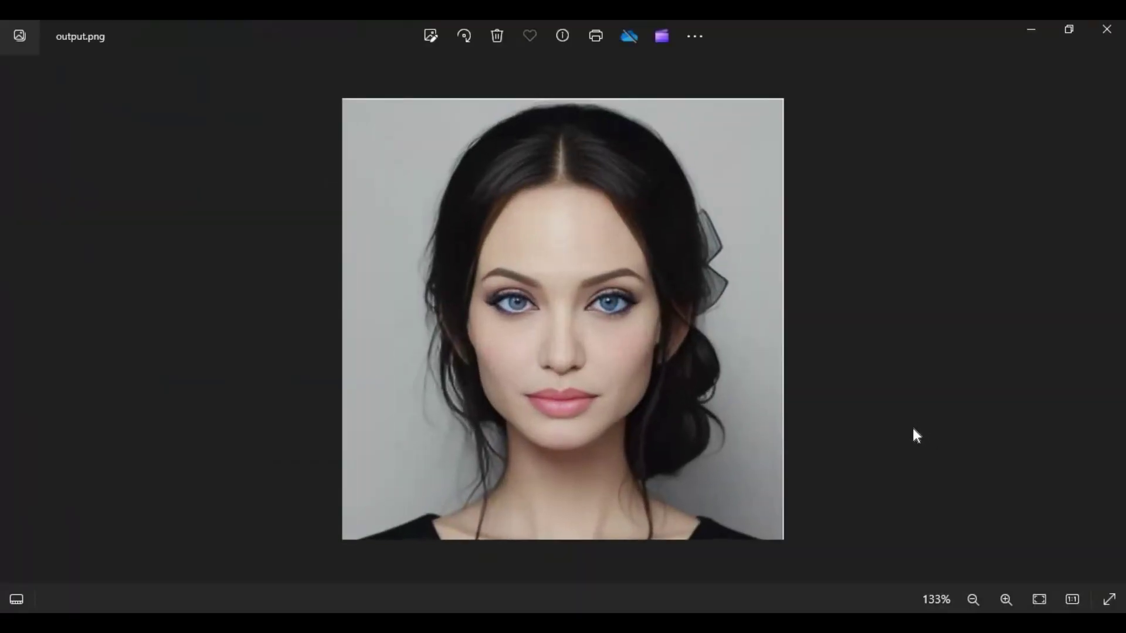
{"action": "left_click", "coordinate": [1107, 30]}
{"action": "left_click", "coordinate": [1105, 30]}
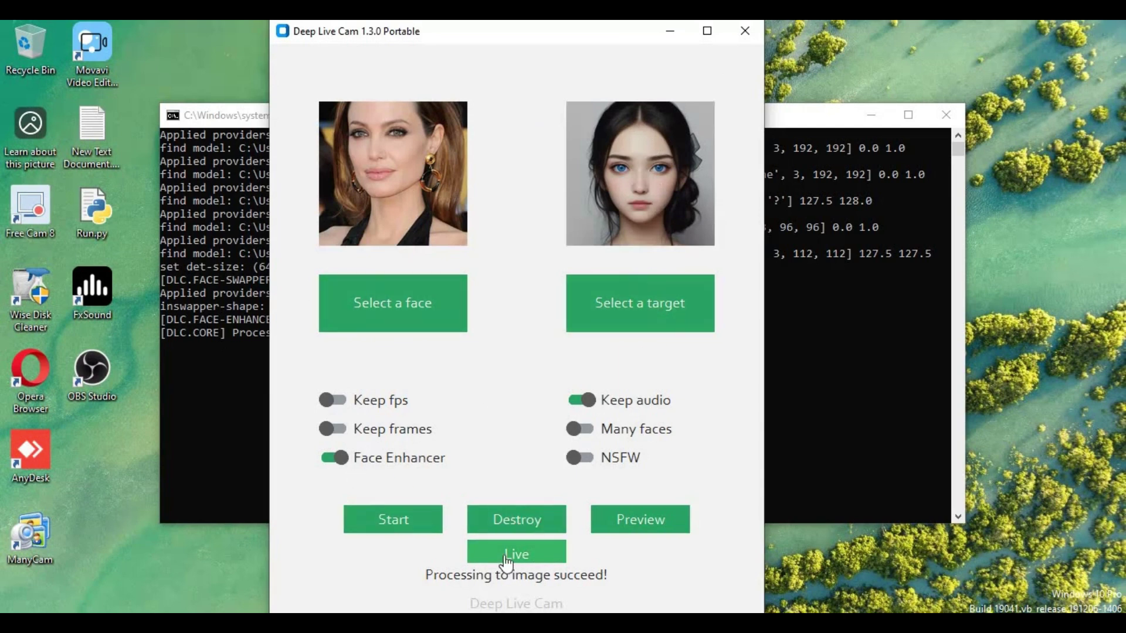
Start the Live face-swap preview and open OBS Studio from its desktop shortcut
{"action": "left_click", "coordinate": [525, 556]}
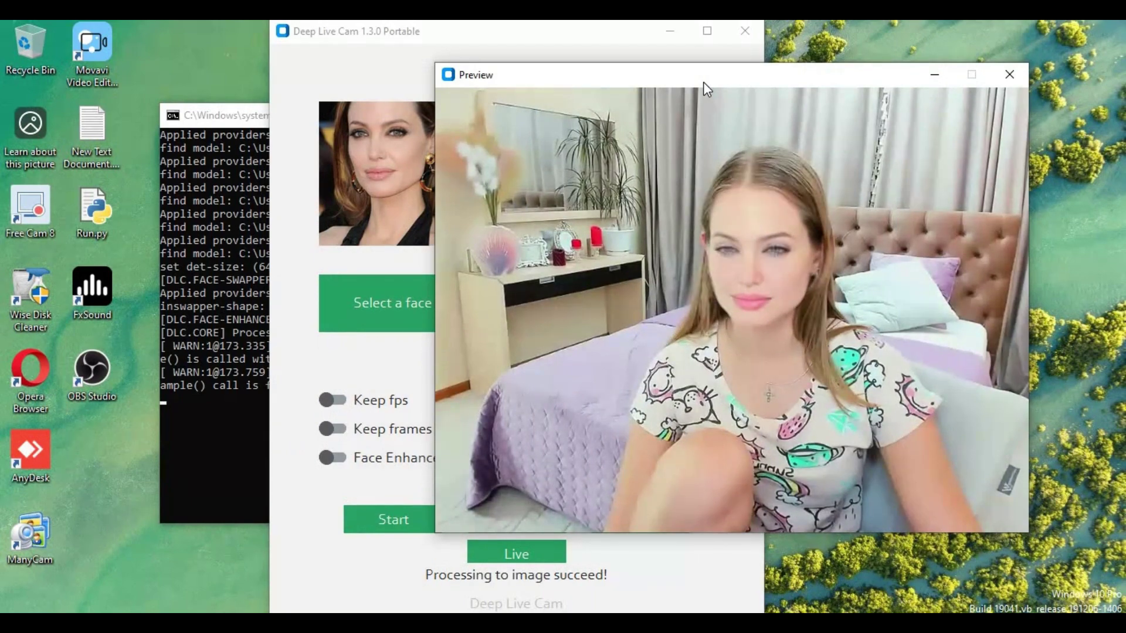
{"action": "double_click", "coordinate": [93, 383]}
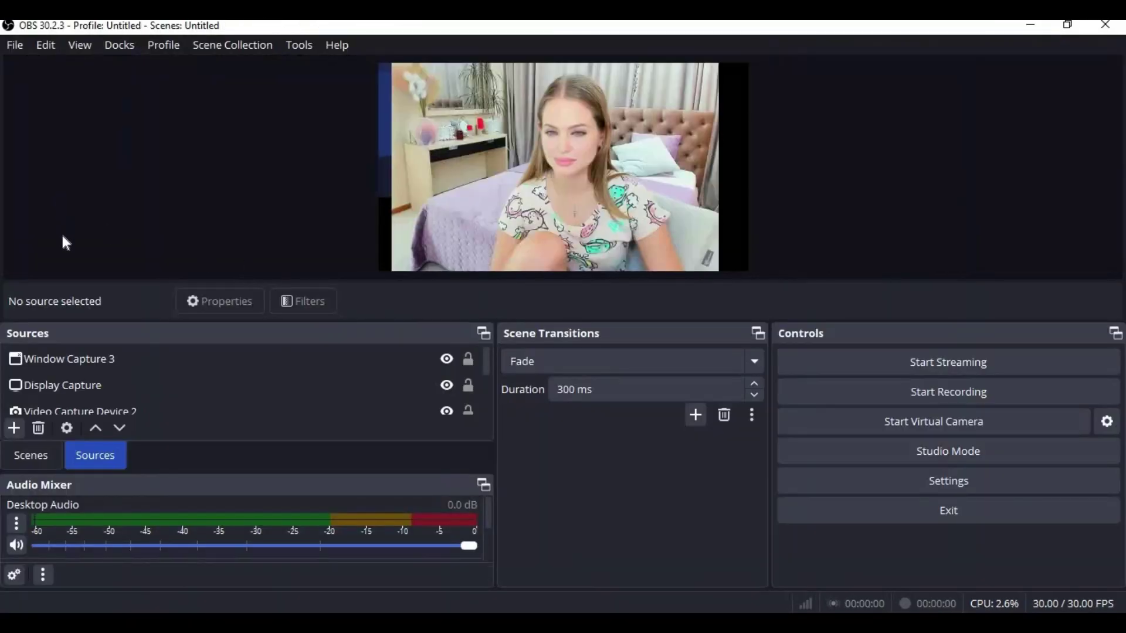
Add a Window Capture source targeting the [python.exe]: Preview window
{"action": "left_click", "coordinate": [14, 429]}
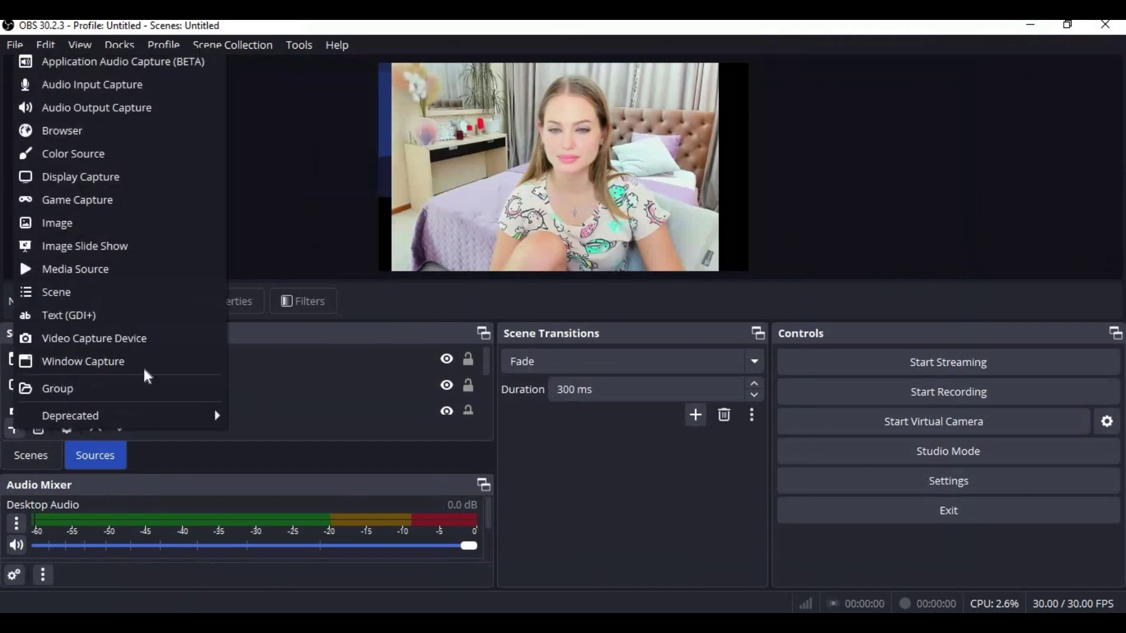
{"action": "left_click", "coordinate": [91, 361]}
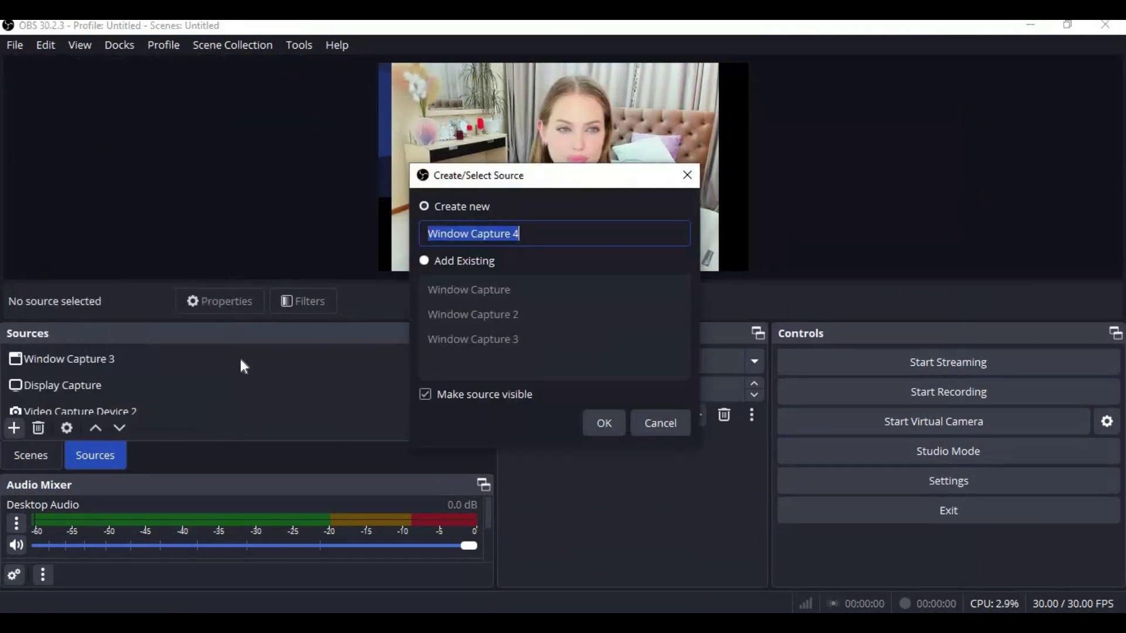
{"action": "left_click", "coordinate": [599, 426]}
{"action": "left_click", "coordinate": [529, 330]}
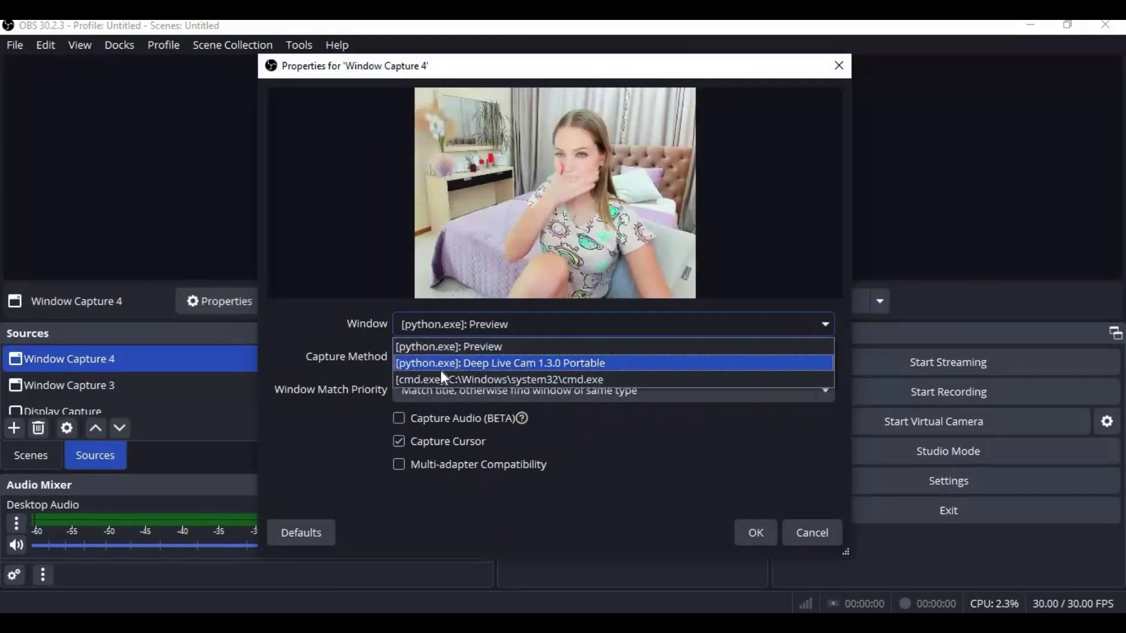
{"action": "left_click", "coordinate": [445, 362]}
{"action": "left_click", "coordinate": [471, 323]}
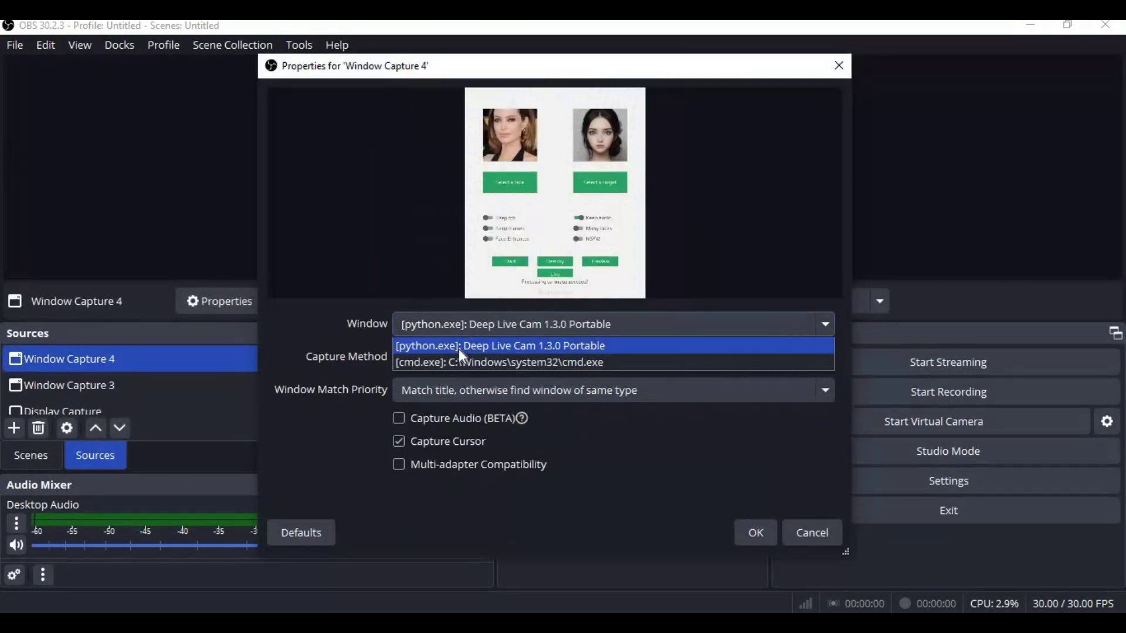
{"action": "left_click", "coordinate": [458, 346]}
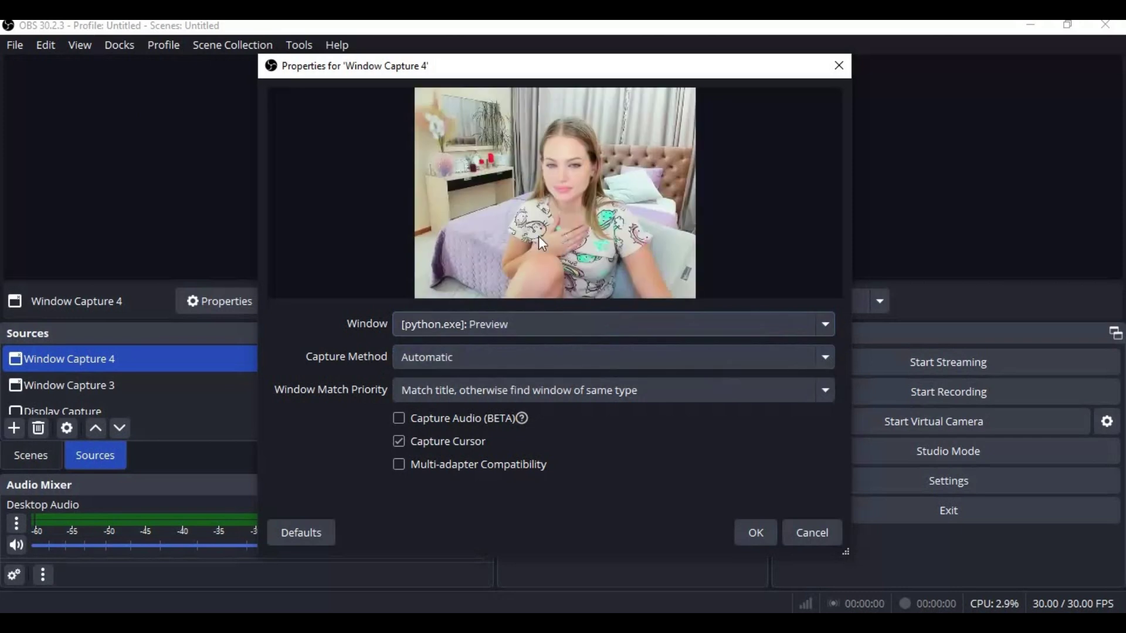
{"action": "left_click", "coordinate": [755, 532]}
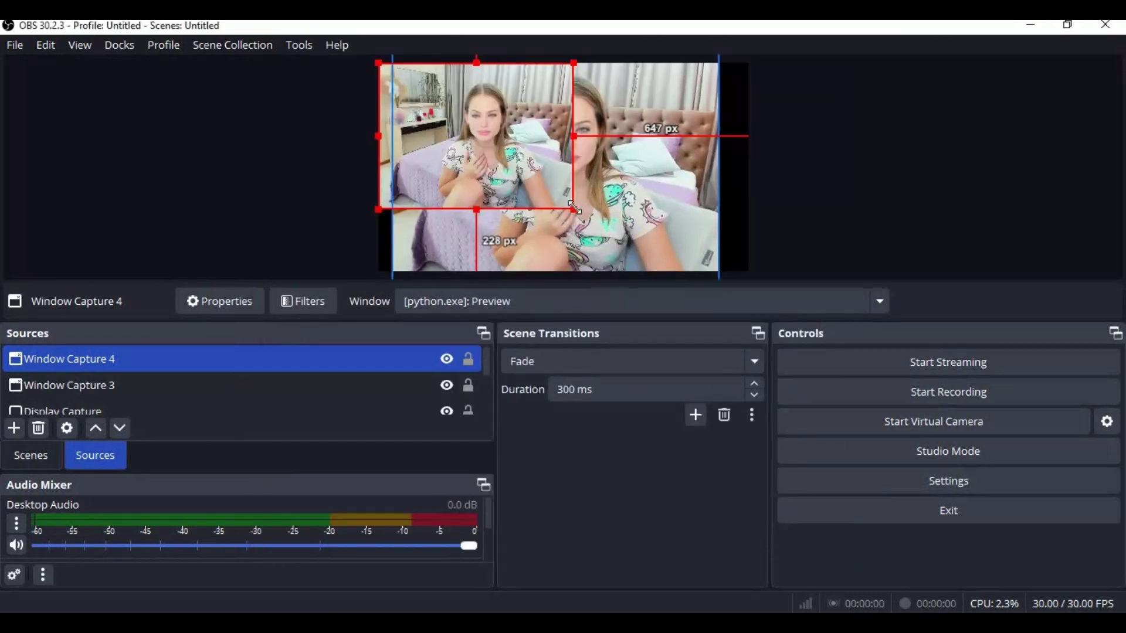
Stretch and position the Preview capture over the canvas, then start and stop the virtual camera
{"action": "left_click_drag", "start_coordinate": [572, 211], "coordinate": [721, 273]}
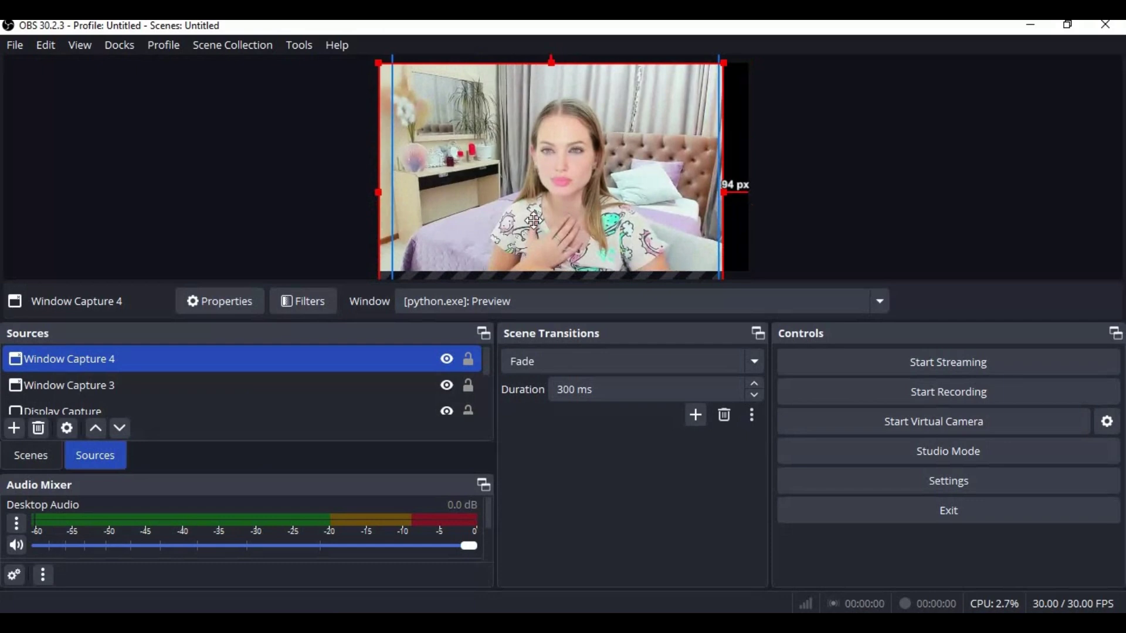
{"action": "left_click_drag", "start_coordinate": [527, 251], "coordinate": [528, 230]}
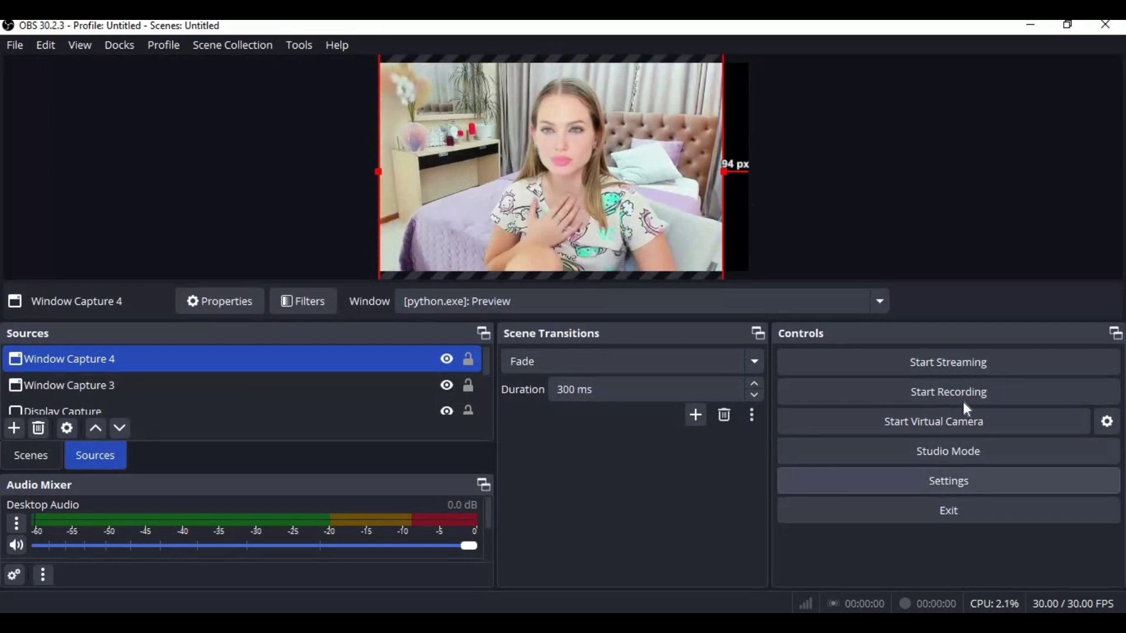
{"action": "left_click", "coordinate": [939, 416]}
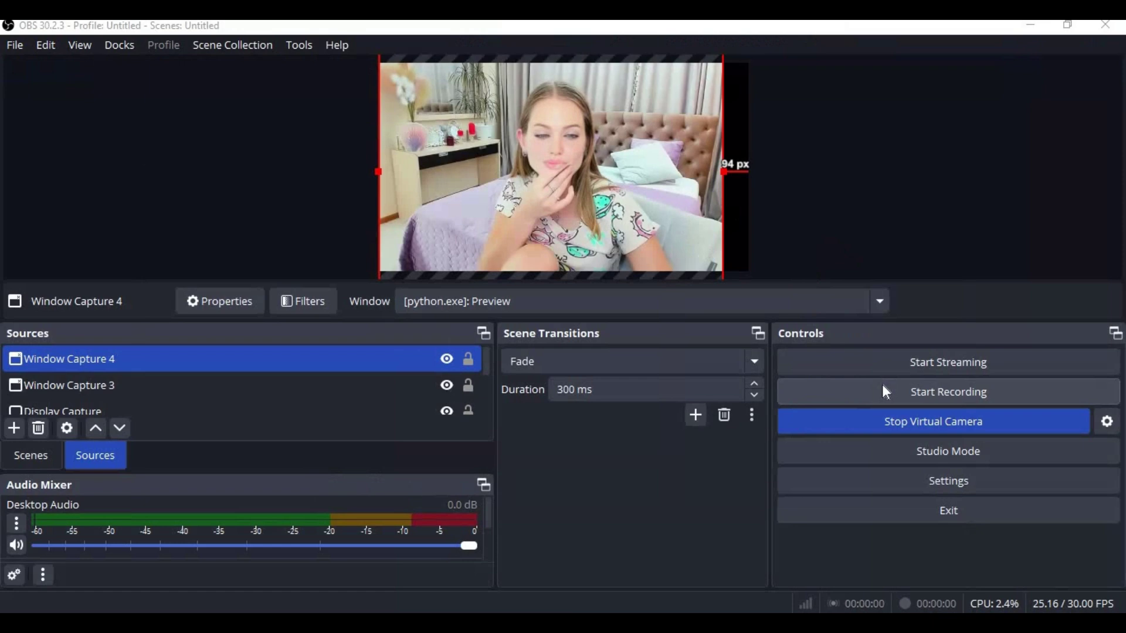
{"action": "left_click", "coordinate": [959, 424]}
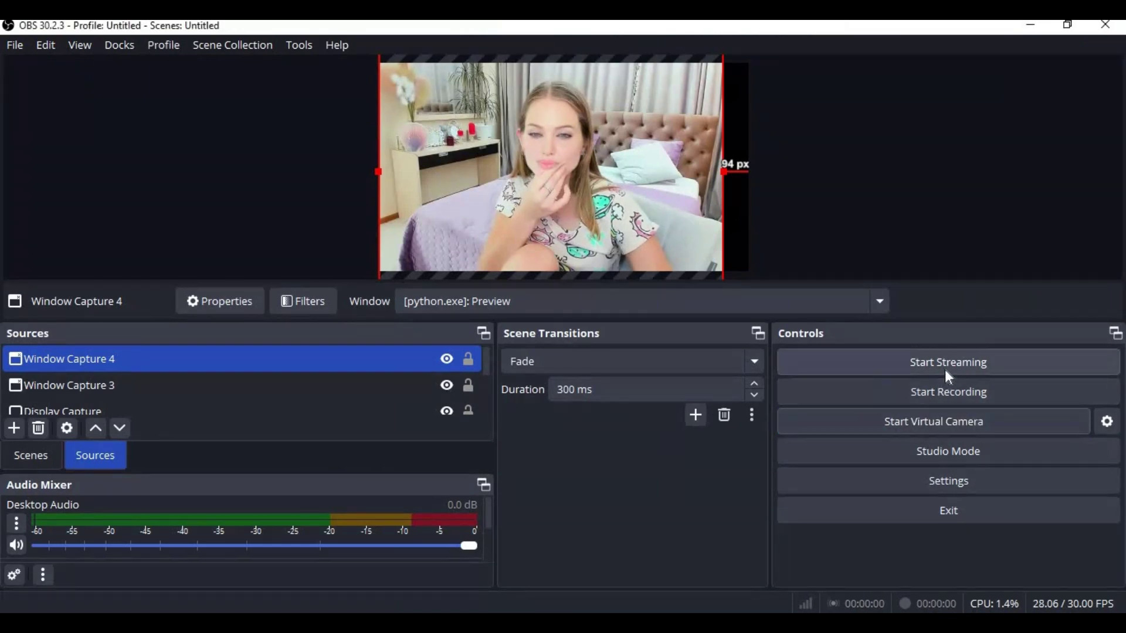